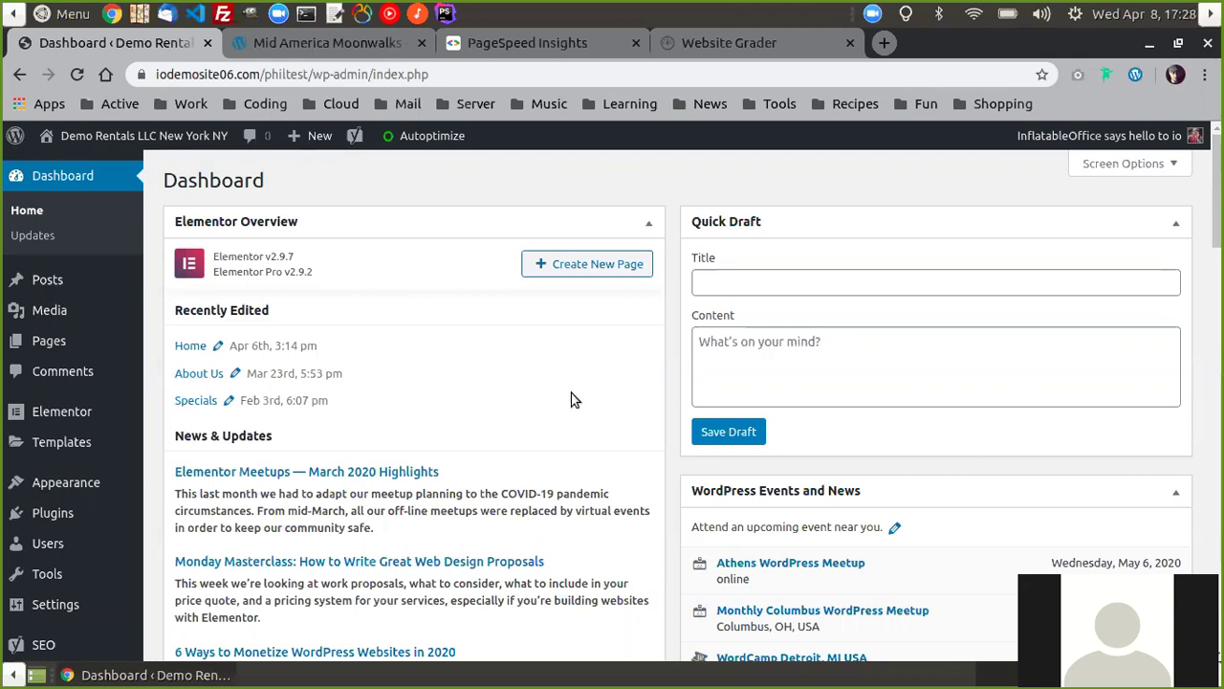
- Scroll the Demo Rentals dashboard and bring up the Tools submenu in the sidebar
{"action": "scroll", "coordinate": [420, 371], "scroll_direction": "down", "scroll_amount": 3}
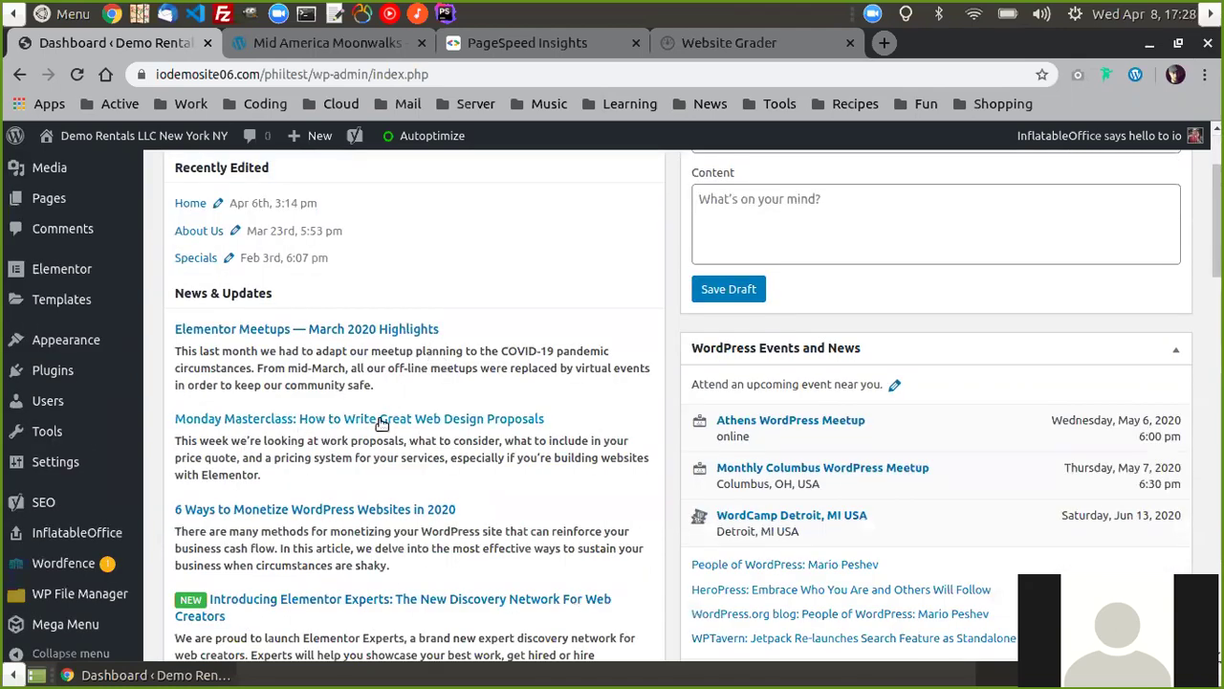
{"action": "scroll", "coordinate": [342, 415], "scroll_direction": "up", "scroll_amount": 2}
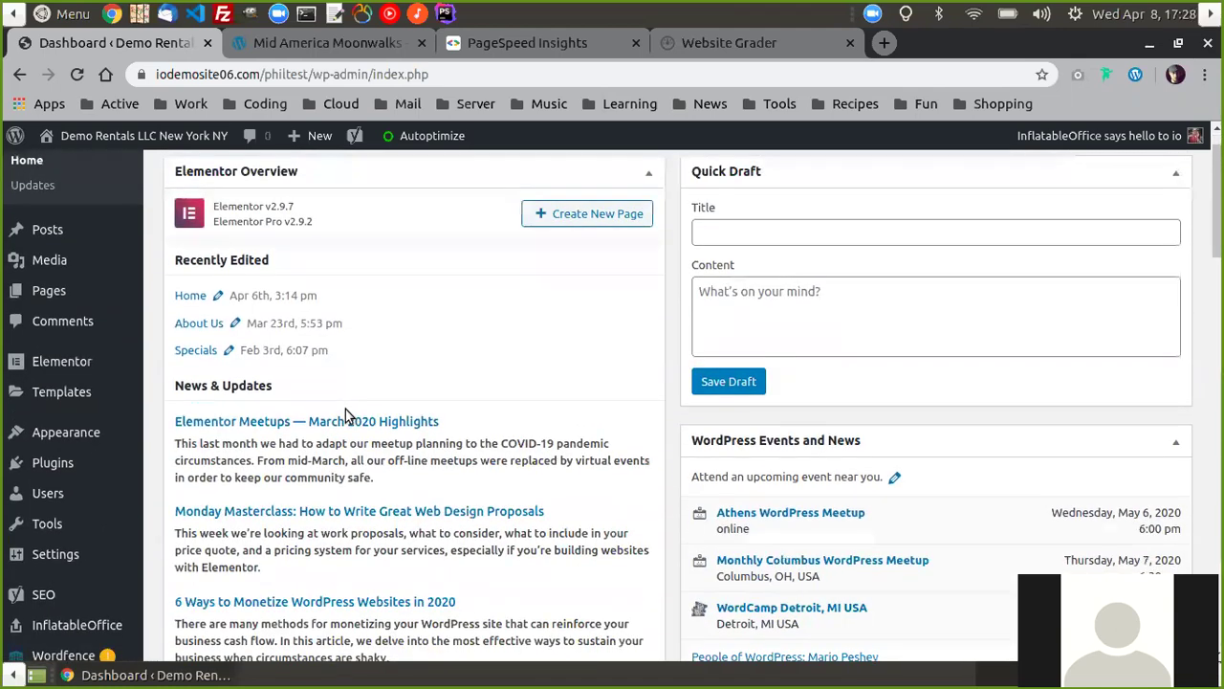
{"action": "scroll", "coordinate": [346, 411], "scroll_direction": "down", "scroll_amount": 1}
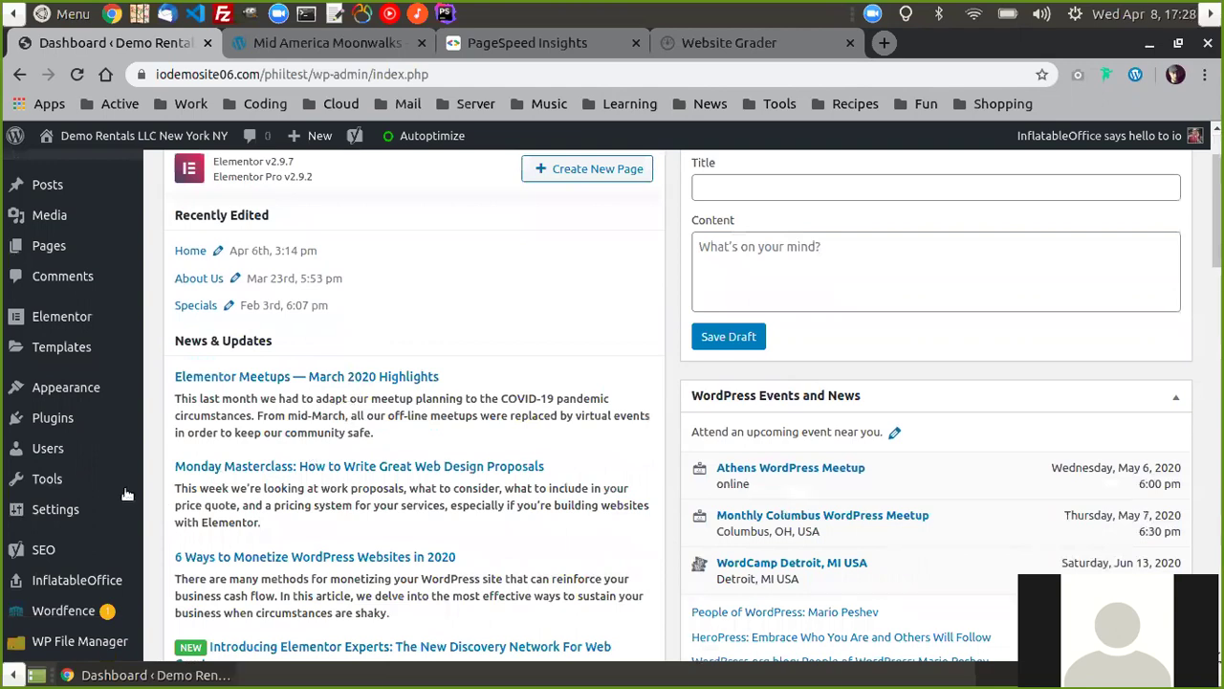
{"action": "mouse_move", "coordinate": [43, 484]}
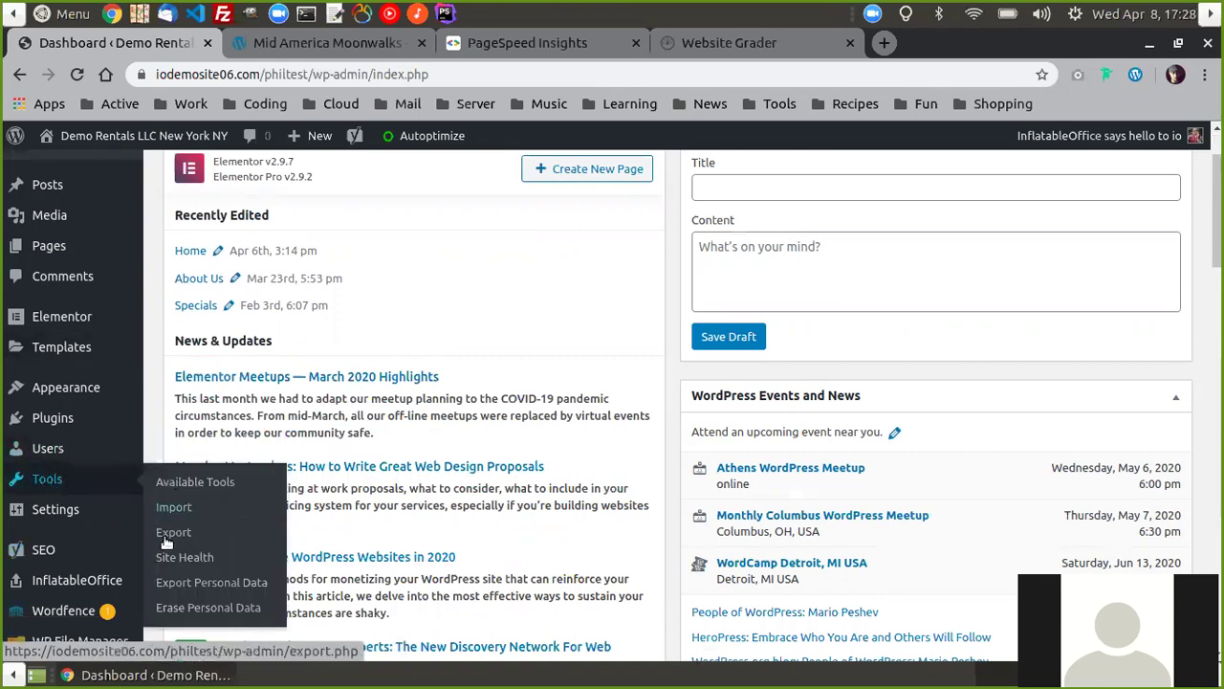
- Review Site Health status (Good, 2 recommended improvements), then go to PageSpeed Insights
{"action": "left_click", "coordinate": [181, 558]}
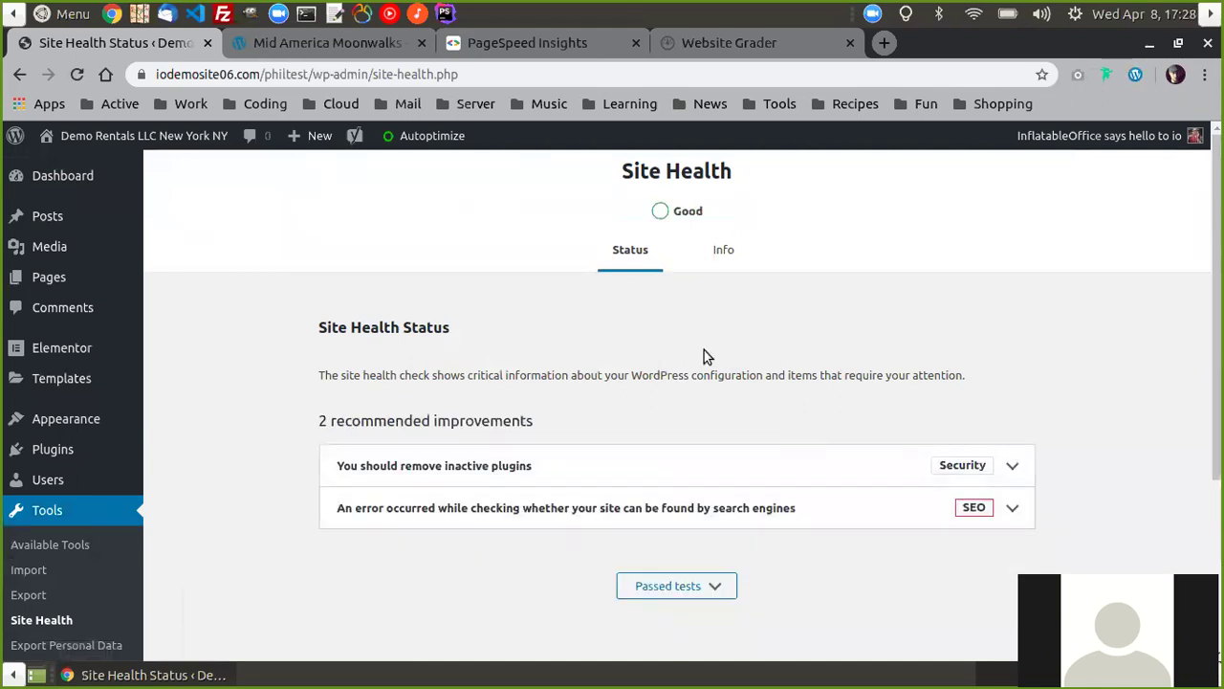
{"action": "scroll", "coordinate": [689, 368], "scroll_direction": "down", "scroll_amount": 1}
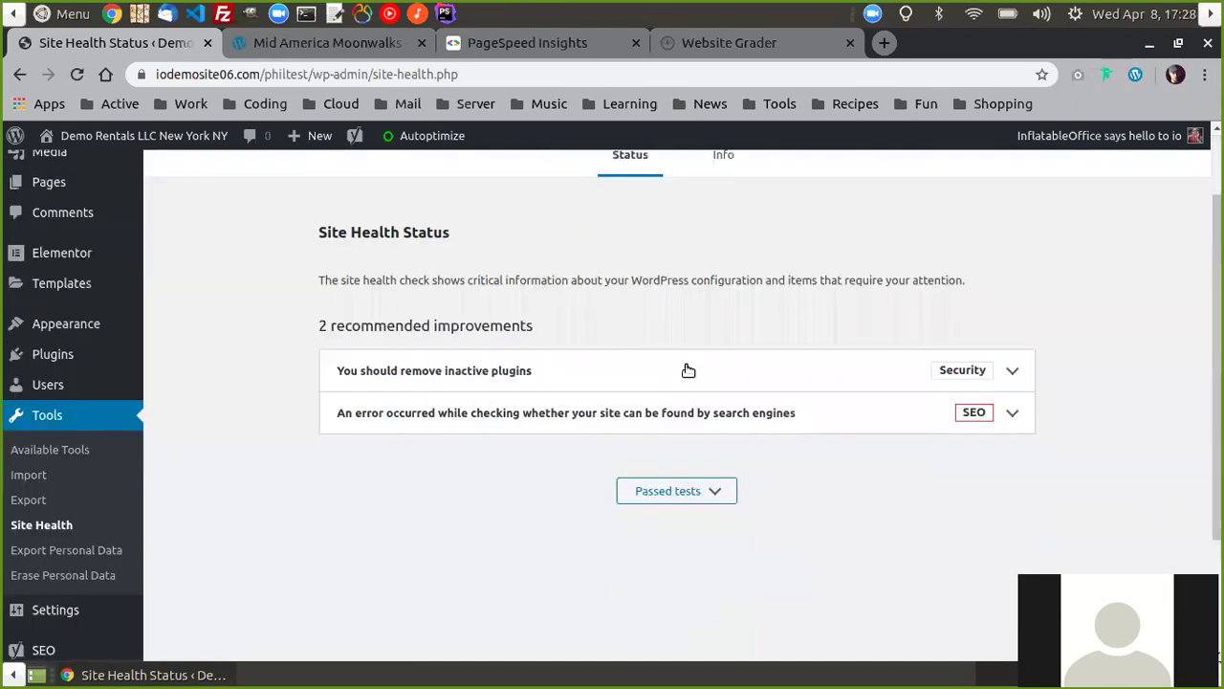
{"action": "scroll", "coordinate": [598, 354], "scroll_direction": "up", "scroll_amount": 1}
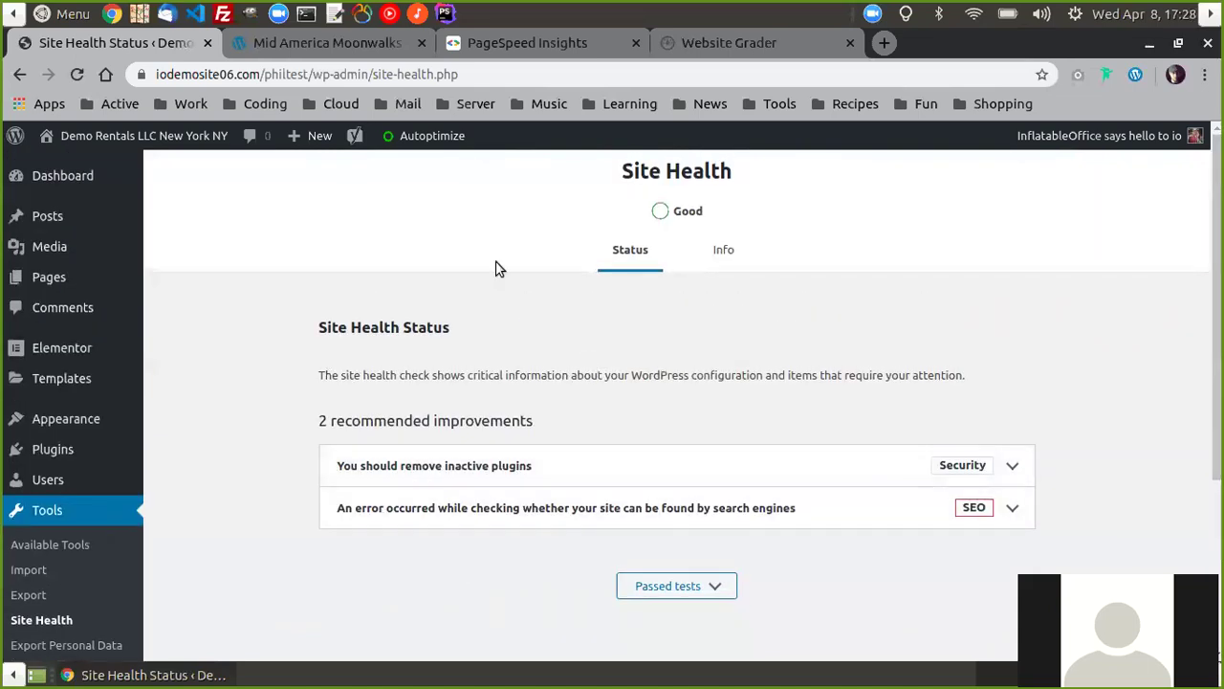
{"action": "scroll", "coordinate": [533, 328], "scroll_direction": "down", "scroll_amount": 2}
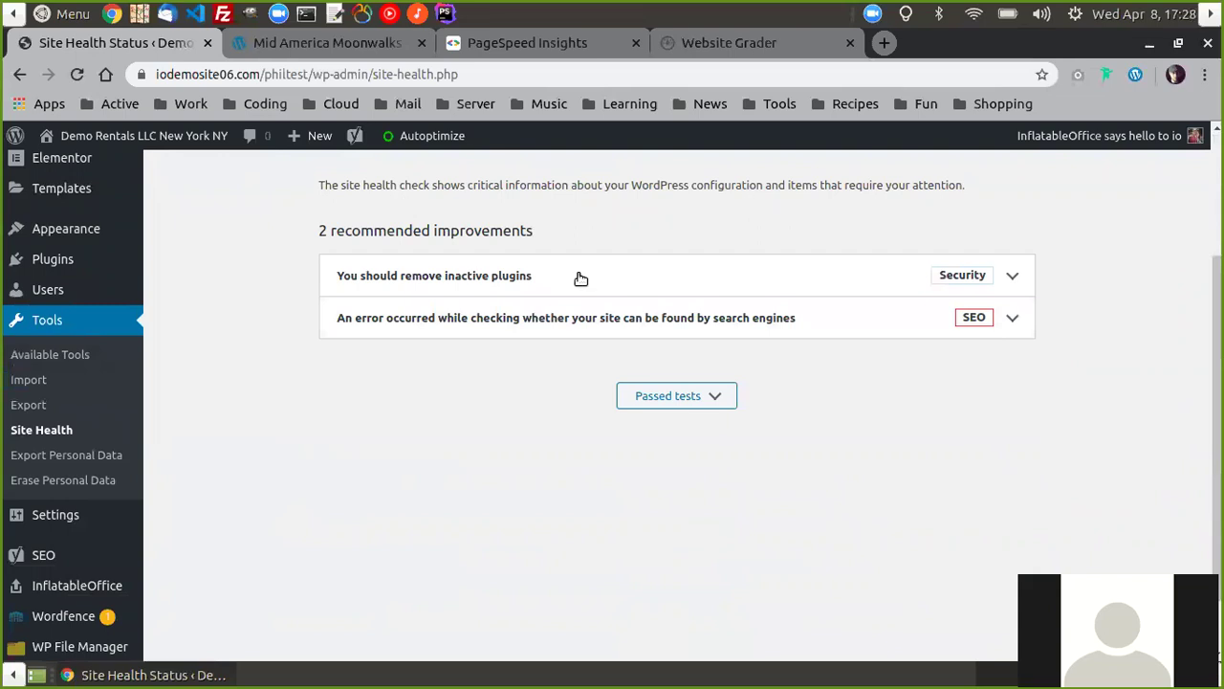
{"action": "scroll", "coordinate": [527, 305], "scroll_direction": "up", "scroll_amount": 2}
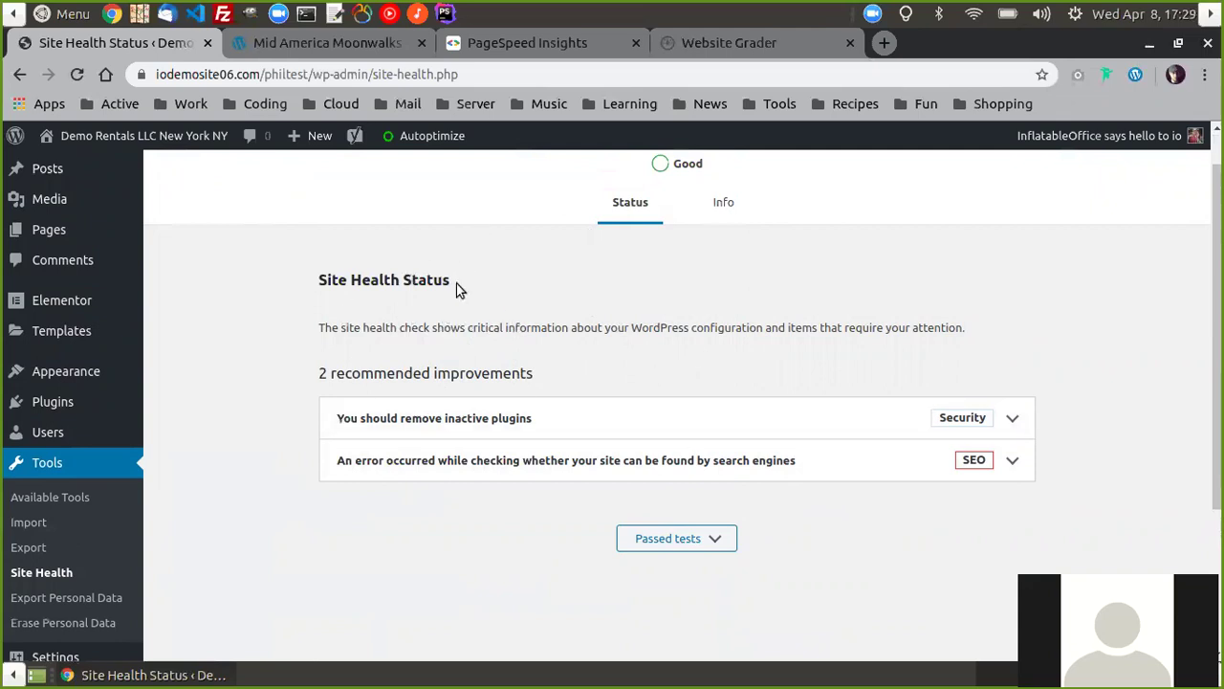
{"action": "scroll", "coordinate": [543, 345], "scroll_direction": "down", "scroll_amount": 1}
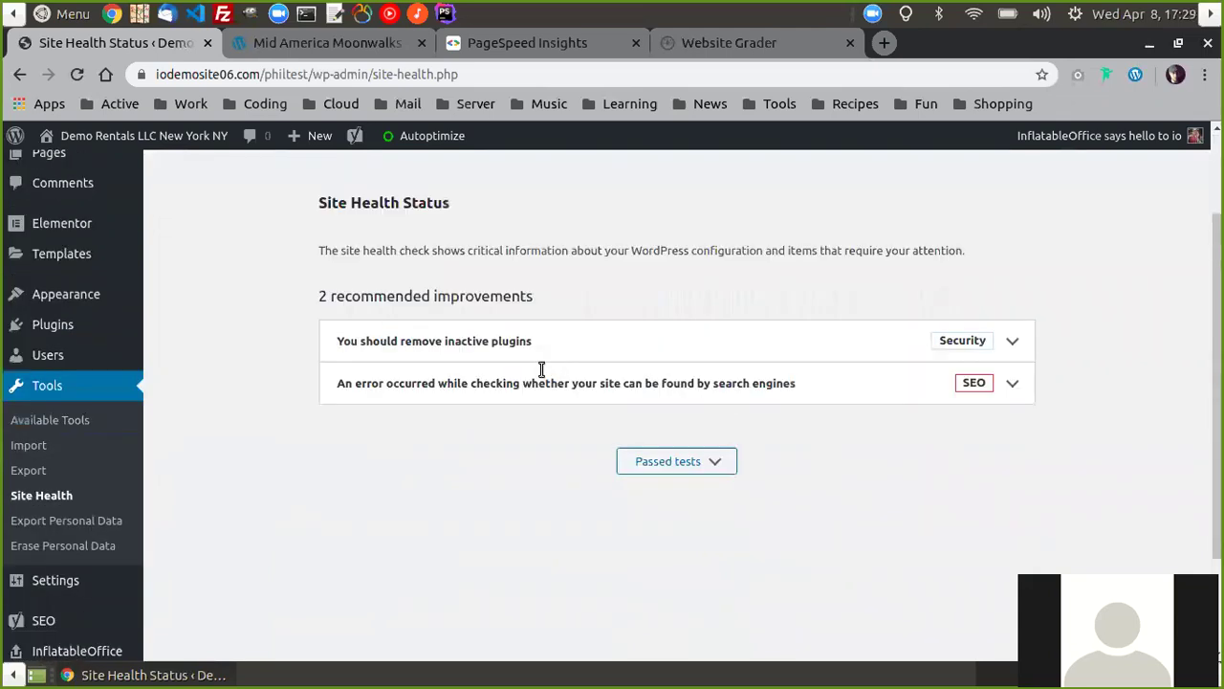
{"action": "scroll", "coordinate": [538, 369], "scroll_direction": "up", "scroll_amount": 2}
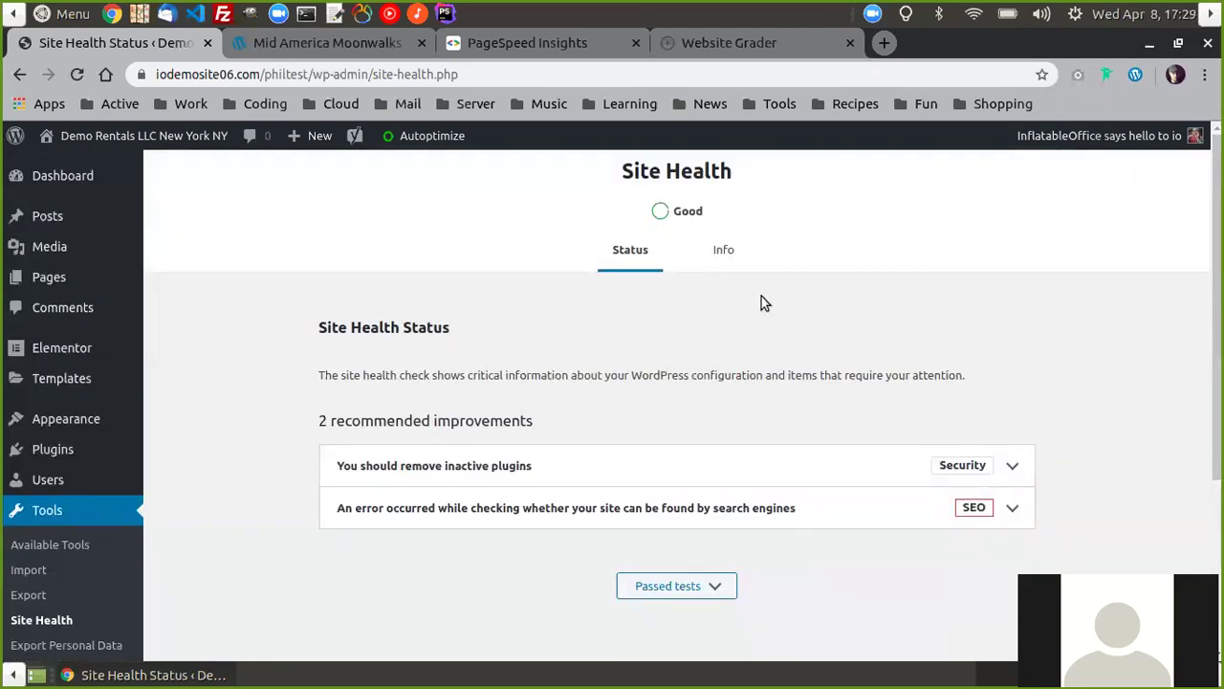
{"action": "scroll", "coordinate": [478, 391], "scroll_direction": "down", "scroll_amount": 2}
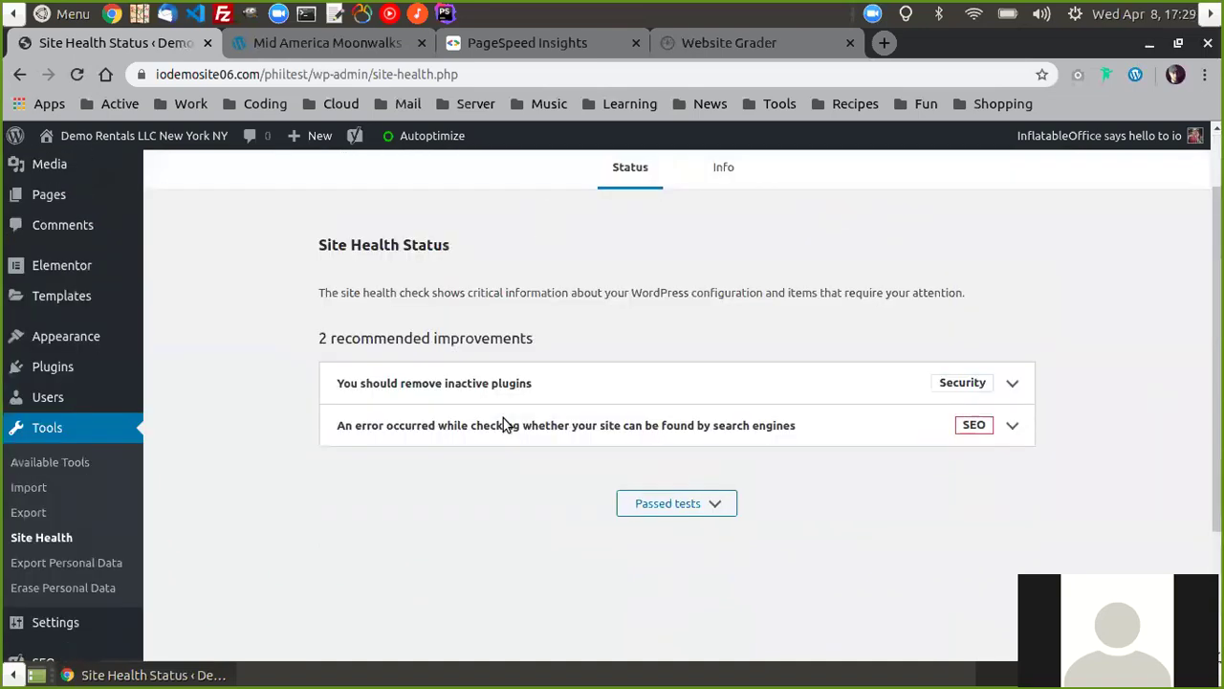
{"action": "scroll", "coordinate": [478, 383], "scroll_direction": "up", "scroll_amount": 2}
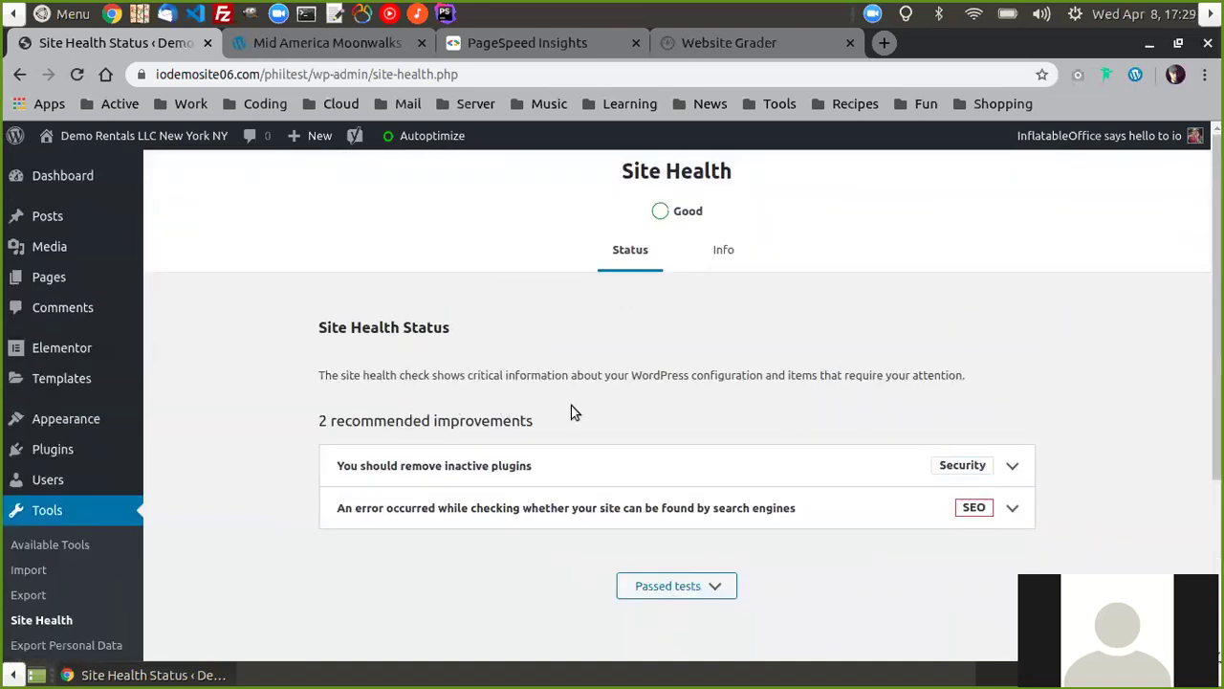
{"action": "scroll", "coordinate": [554, 383], "scroll_direction": "down", "scroll_amount": 3}
{"action": "scroll", "coordinate": [558, 402], "scroll_direction": "up", "scroll_amount": 3}
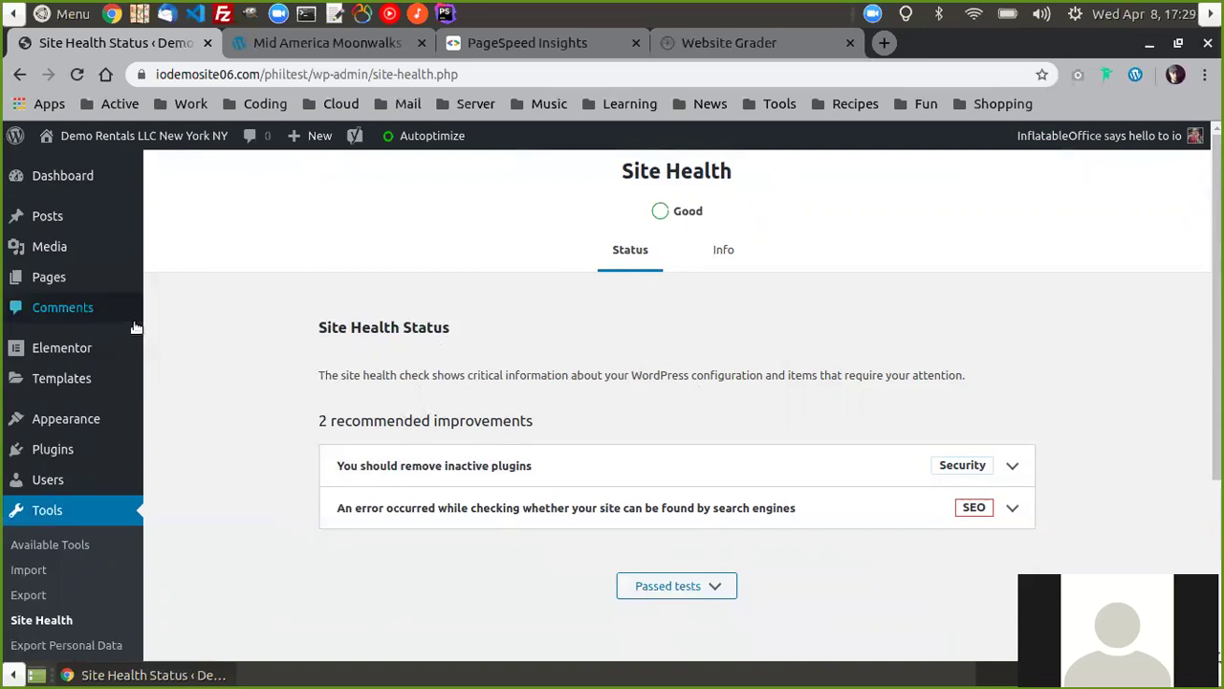
{"action": "left_click", "coordinate": [516, 40]}
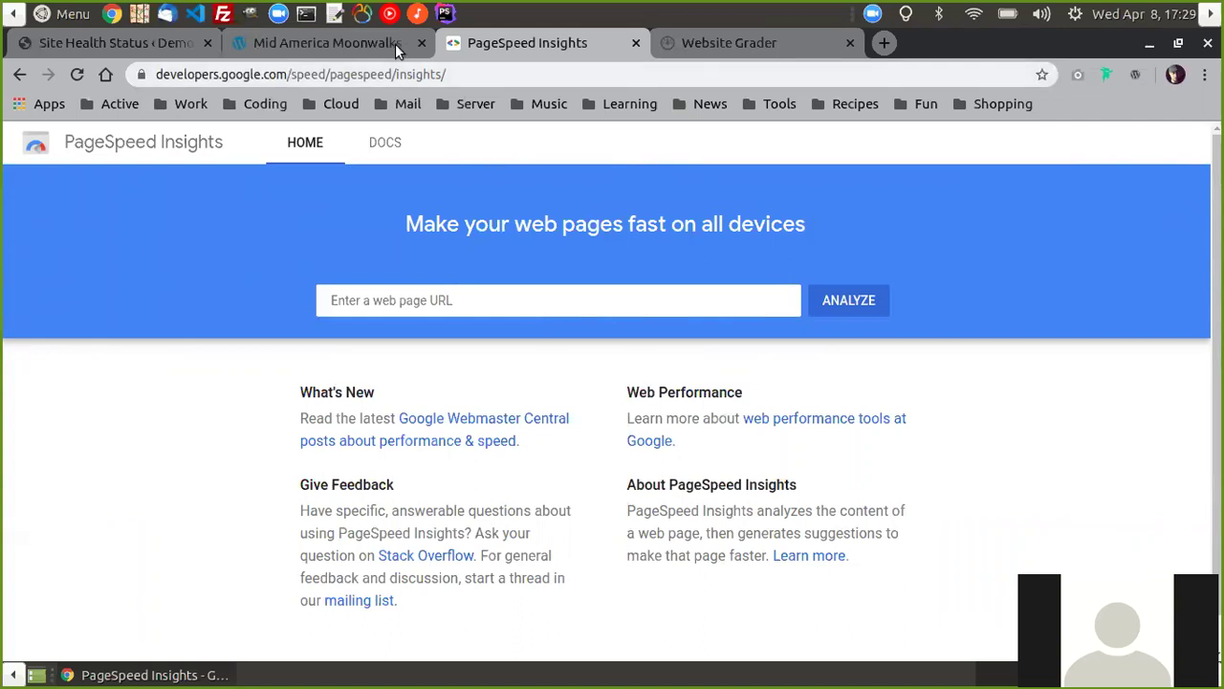
{"action": "left_click", "coordinate": [327, 42]}
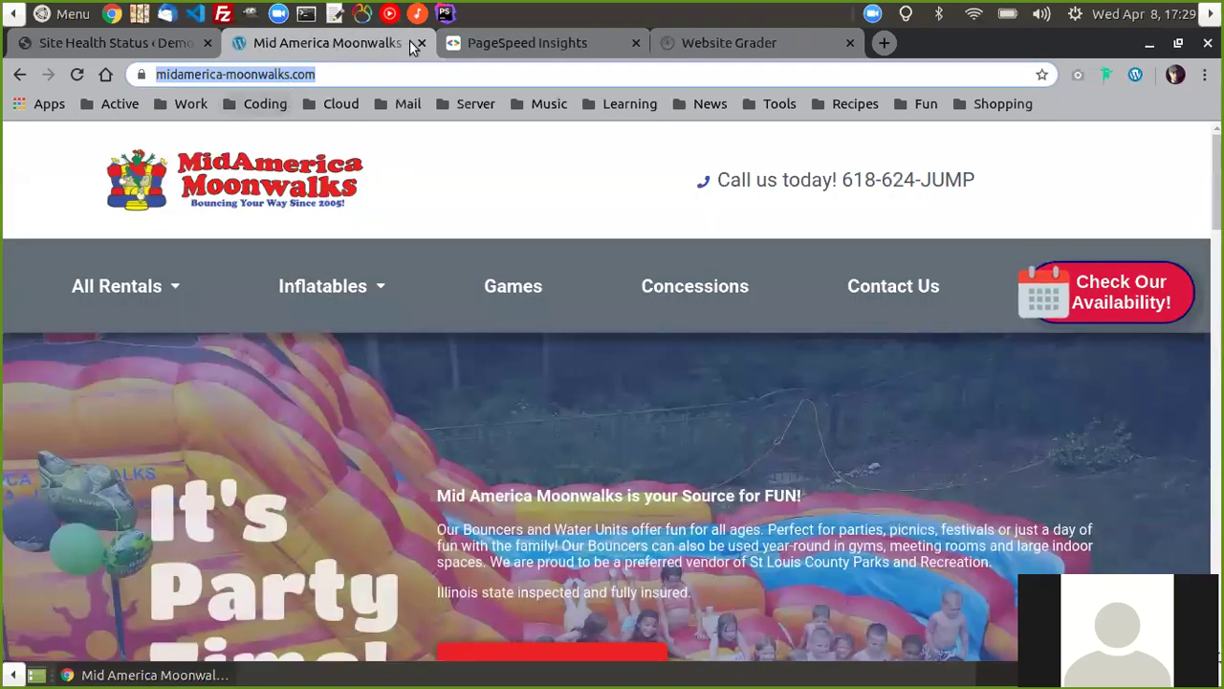
{"action": "left_click", "coordinate": [504, 39]}
{"action": "left_click", "coordinate": [434, 297]}
{"action": "type", "text": "https://www.midamerica-moonwalks.com/"}
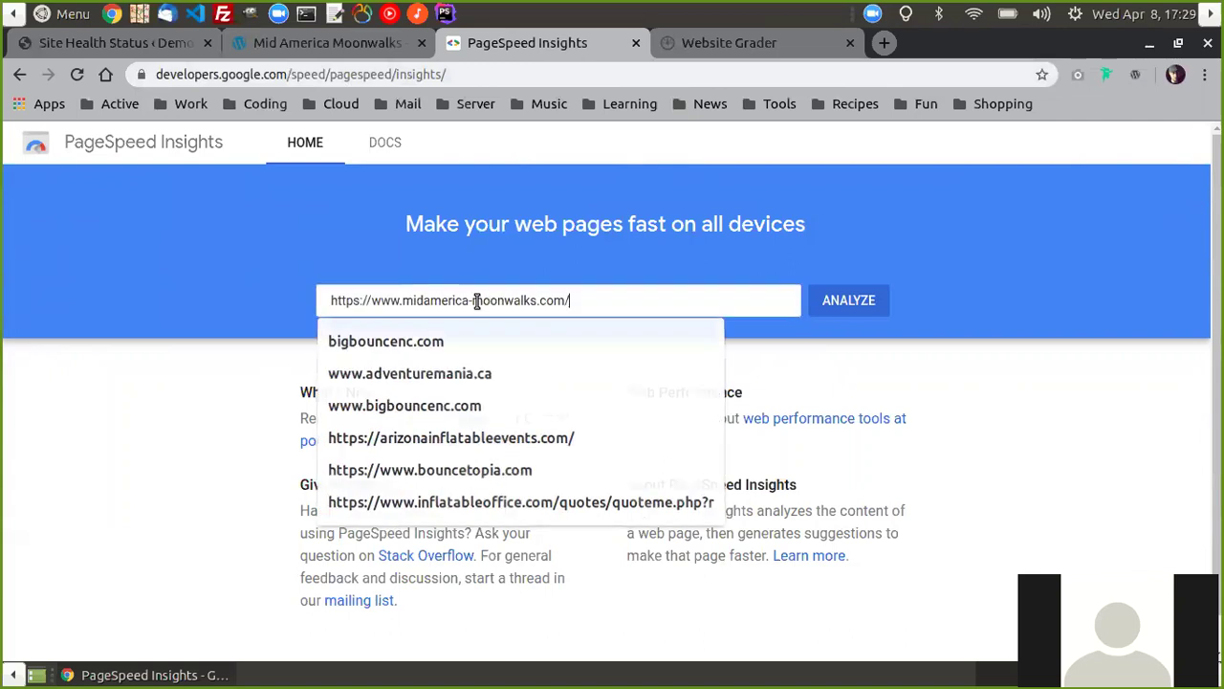
{"action": "left_click", "coordinate": [839, 299]}
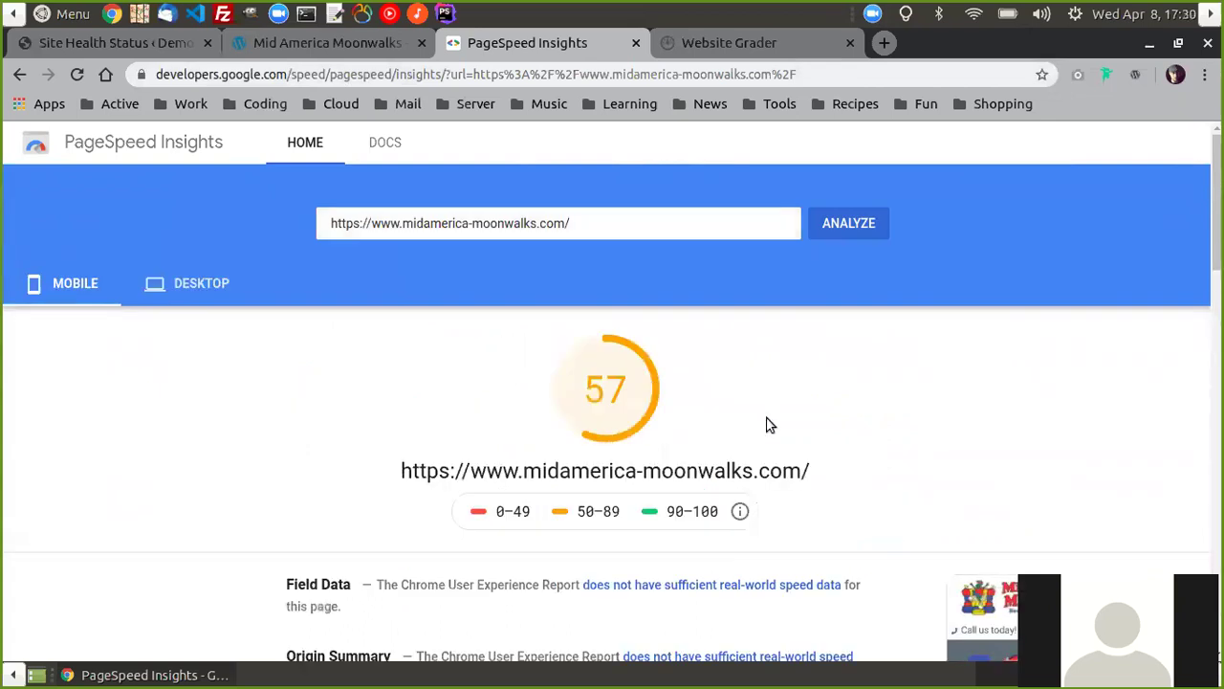
{"action": "scroll", "coordinate": [259, 398], "scroll_direction": "down", "scroll_amount": 2}
{"action": "scroll", "coordinate": [233, 350], "scroll_direction": "up", "scroll_amount": 2}
{"action": "left_click", "coordinate": [161, 297]}
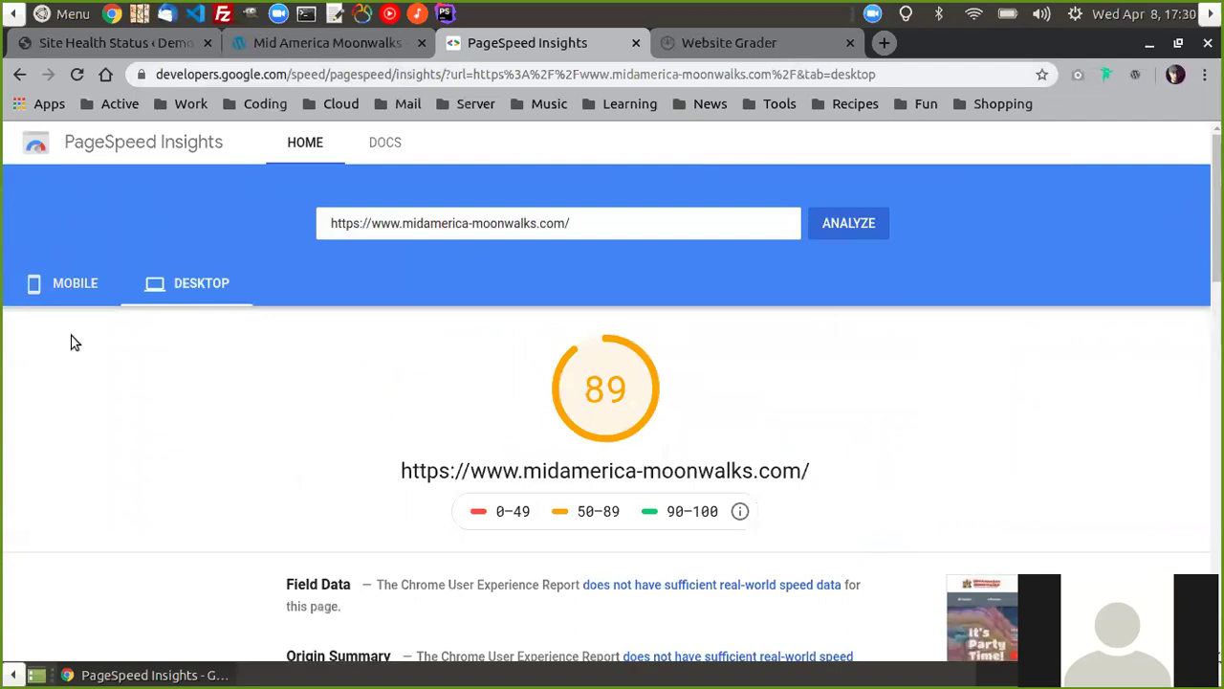
{"action": "scroll", "coordinate": [675, 453], "scroll_direction": "down", "scroll_amount": 3}
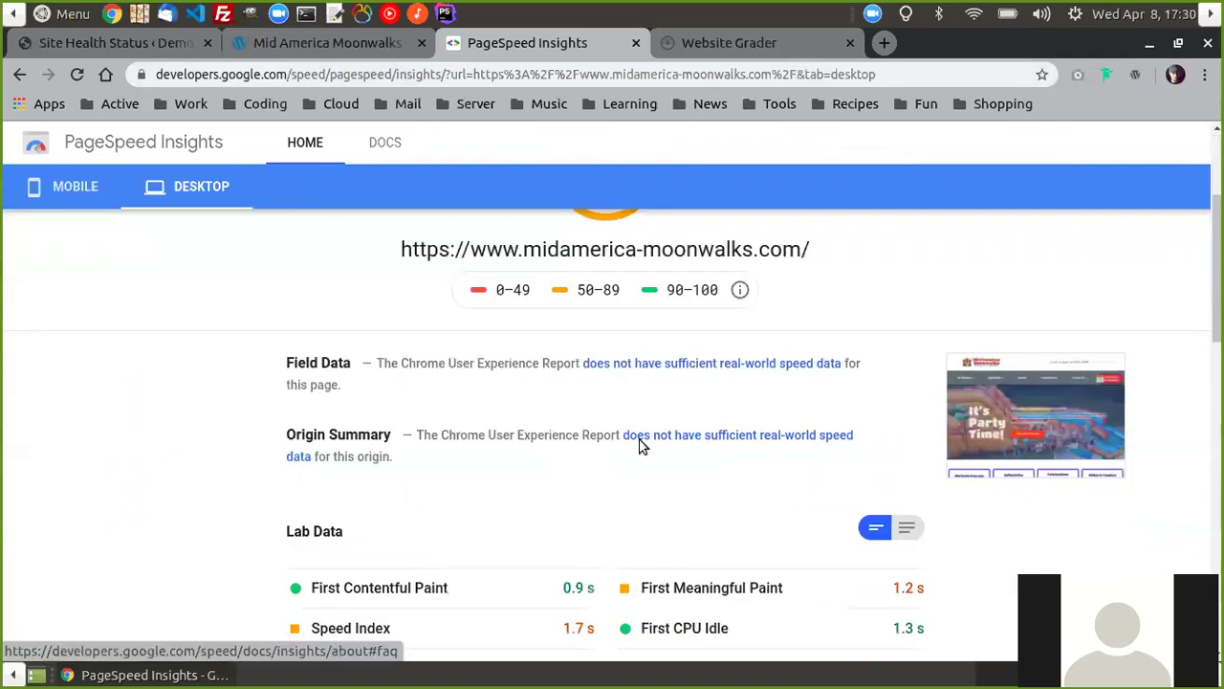
{"action": "scroll", "coordinate": [436, 461], "scroll_direction": "down", "scroll_amount": 2}
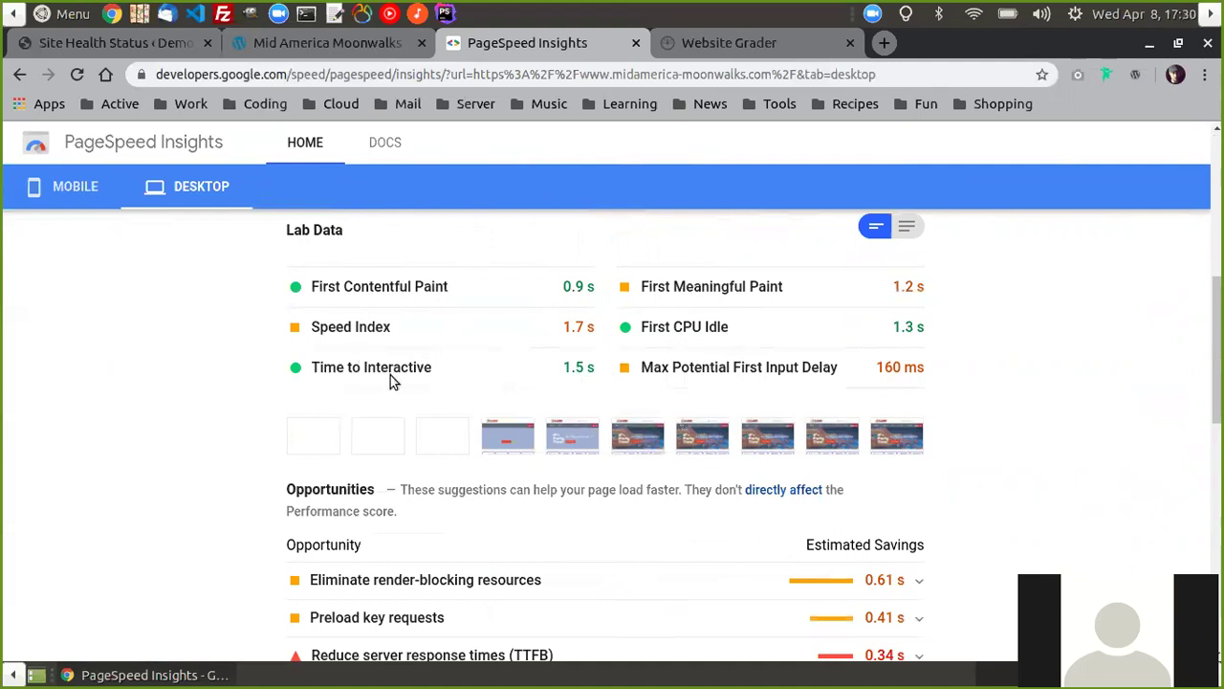
{"action": "scroll", "coordinate": [724, 366], "scroll_direction": "down", "scroll_amount": 3}
{"action": "scroll", "coordinate": [714, 380], "scroll_direction": "up", "scroll_amount": 5}
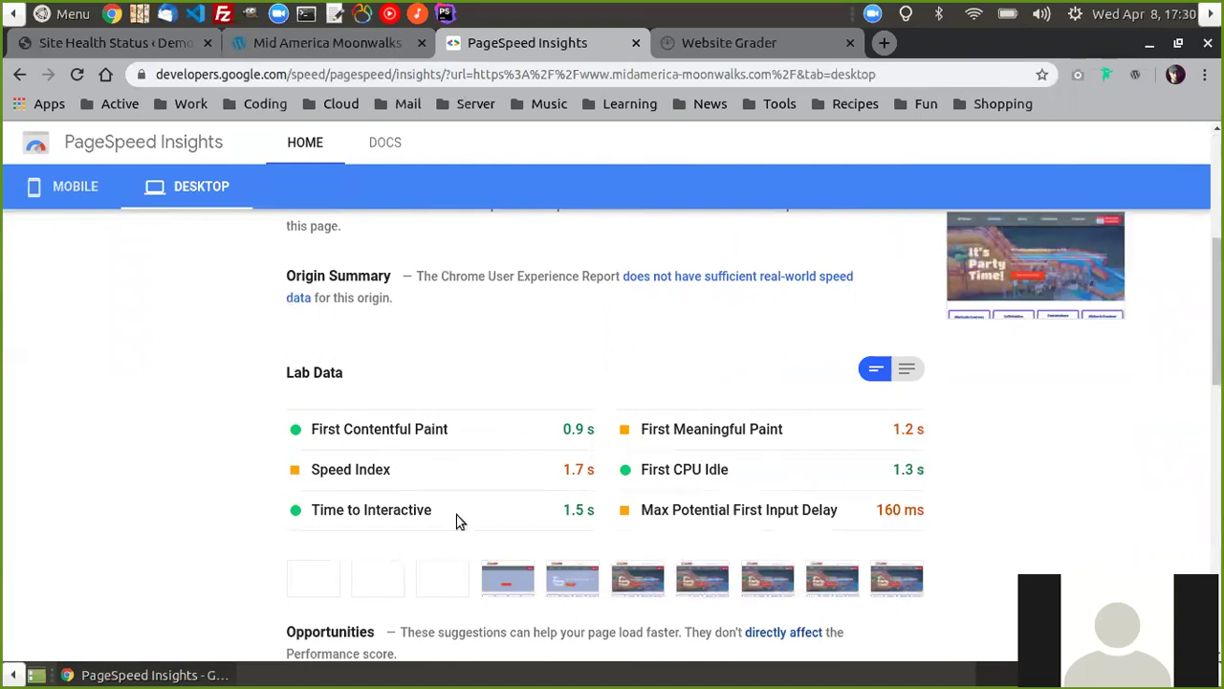
{"action": "scroll", "coordinate": [679, 416], "scroll_direction": "up", "scroll_amount": 5}
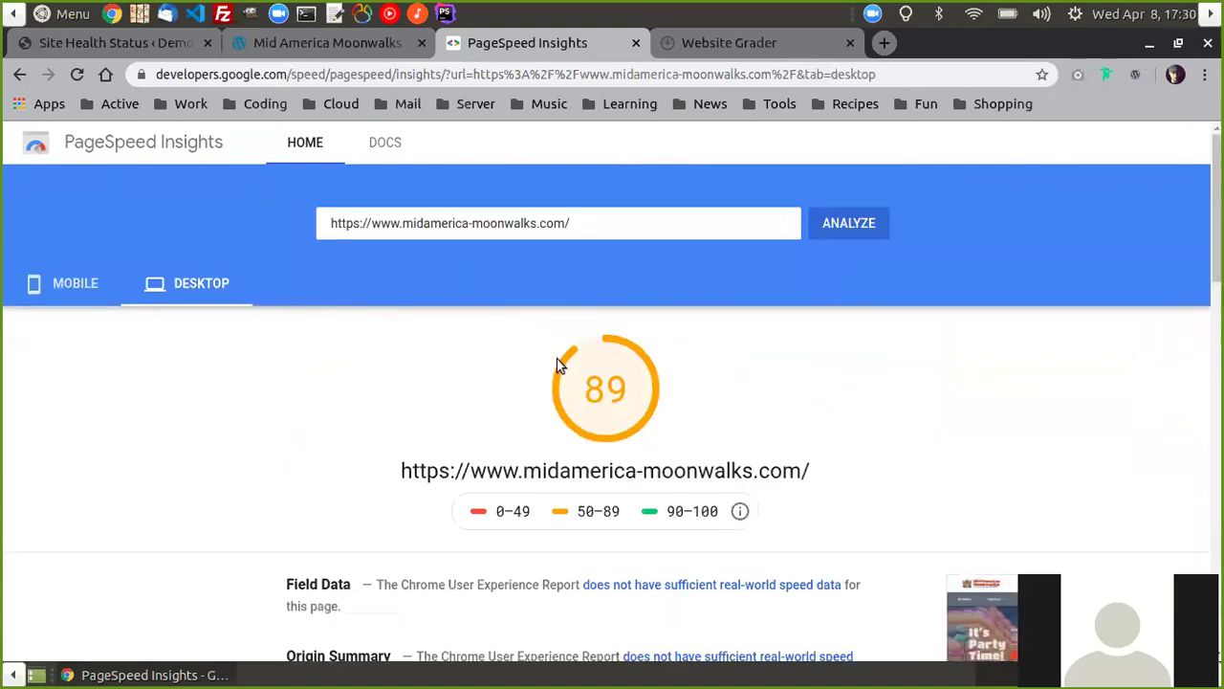
- Look over the mobile lab data behind the 57 score, then switch to Website Grader
{"action": "left_click", "coordinate": [71, 281]}
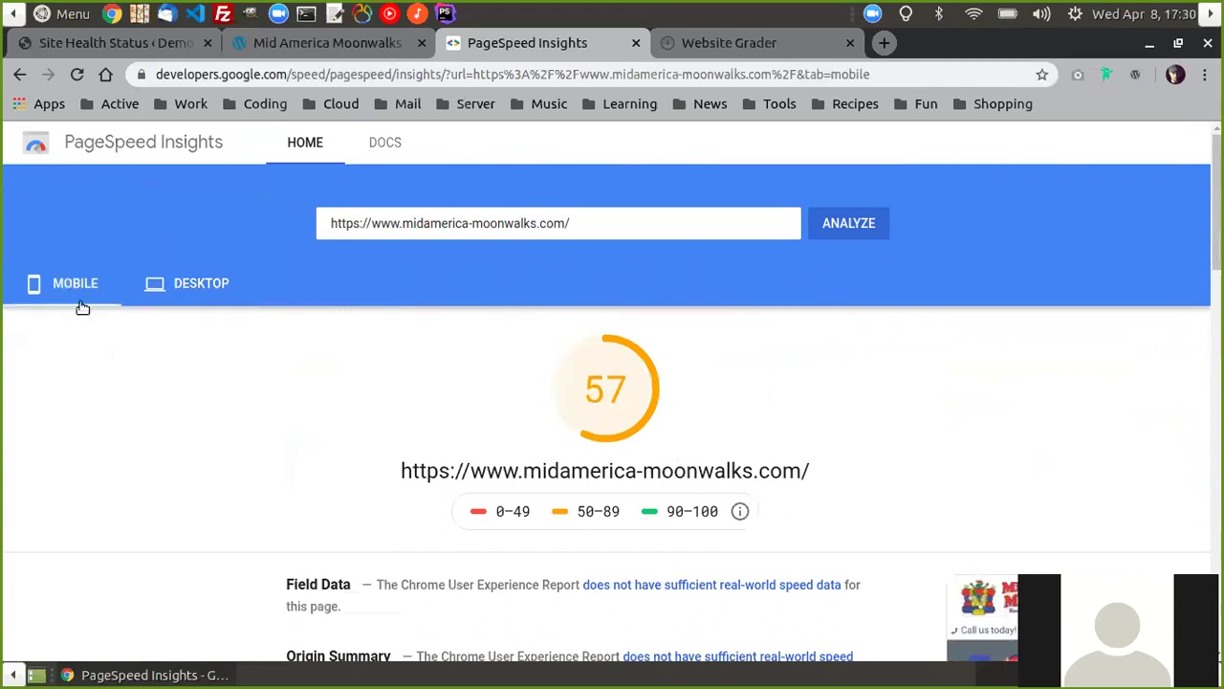
{"action": "scroll", "coordinate": [798, 442], "scroll_direction": "down", "scroll_amount": 5}
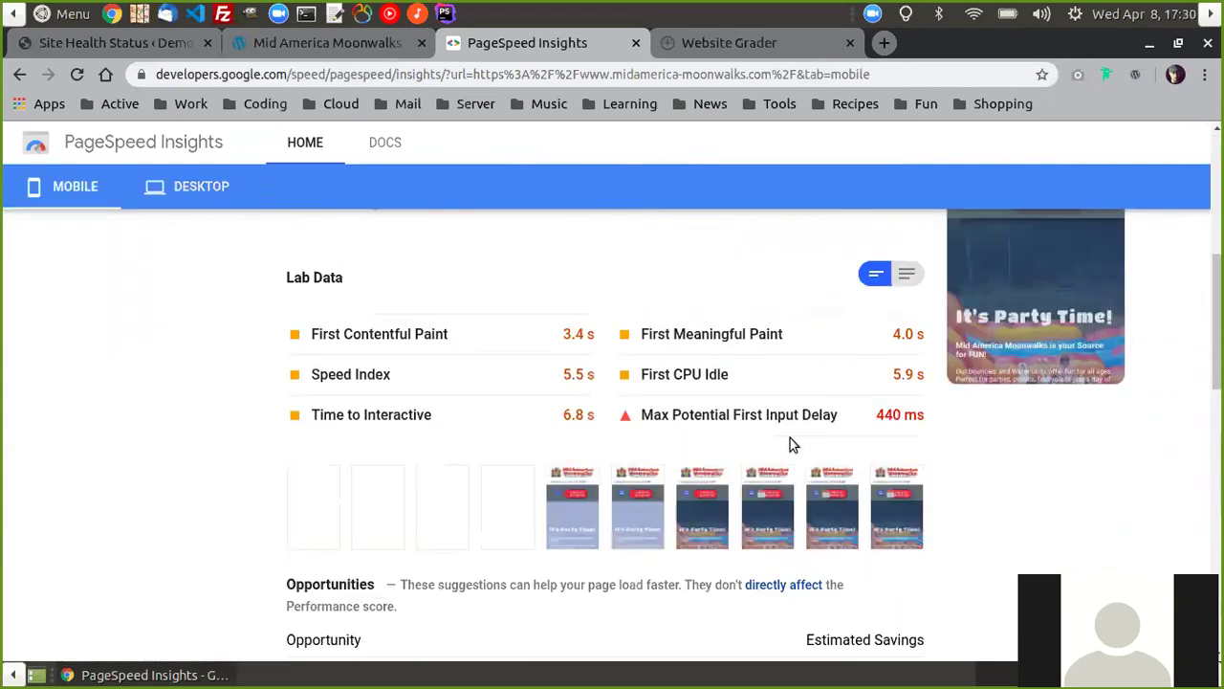
{"action": "scroll", "coordinate": [791, 443], "scroll_direction": "up", "scroll_amount": 5}
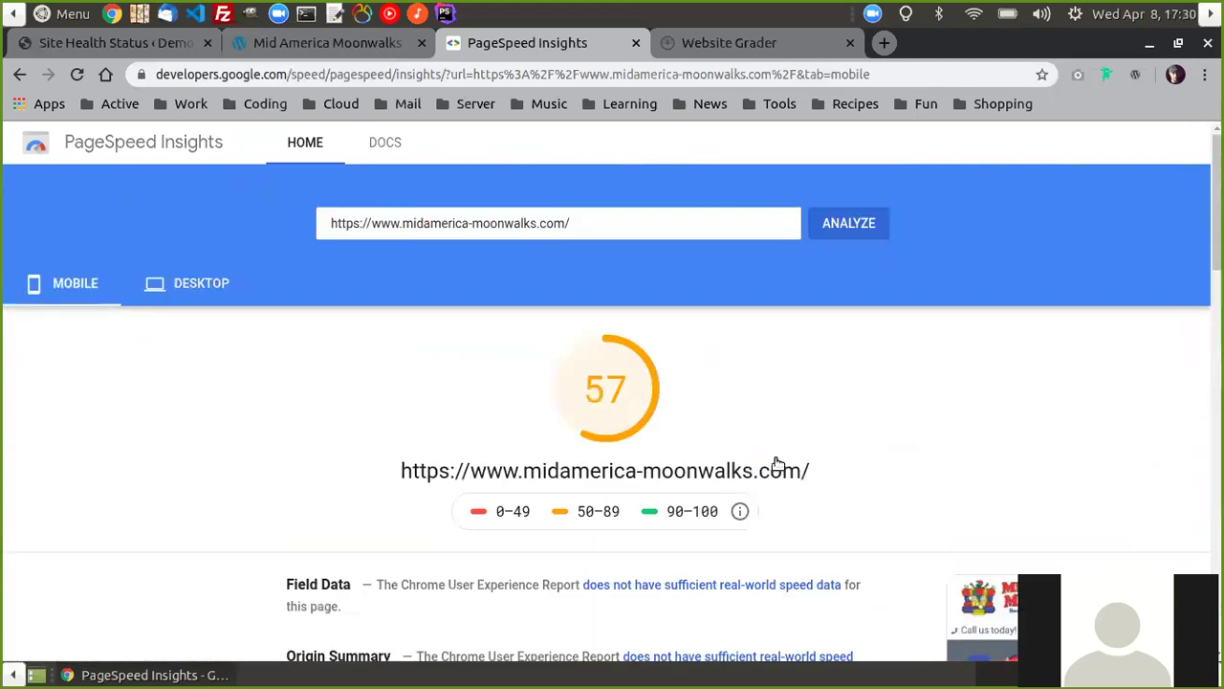
{"action": "scroll", "coordinate": [778, 470], "scroll_direction": "down", "scroll_amount": 10}
{"action": "scroll", "coordinate": [693, 515], "scroll_direction": "down", "scroll_amount": 6}
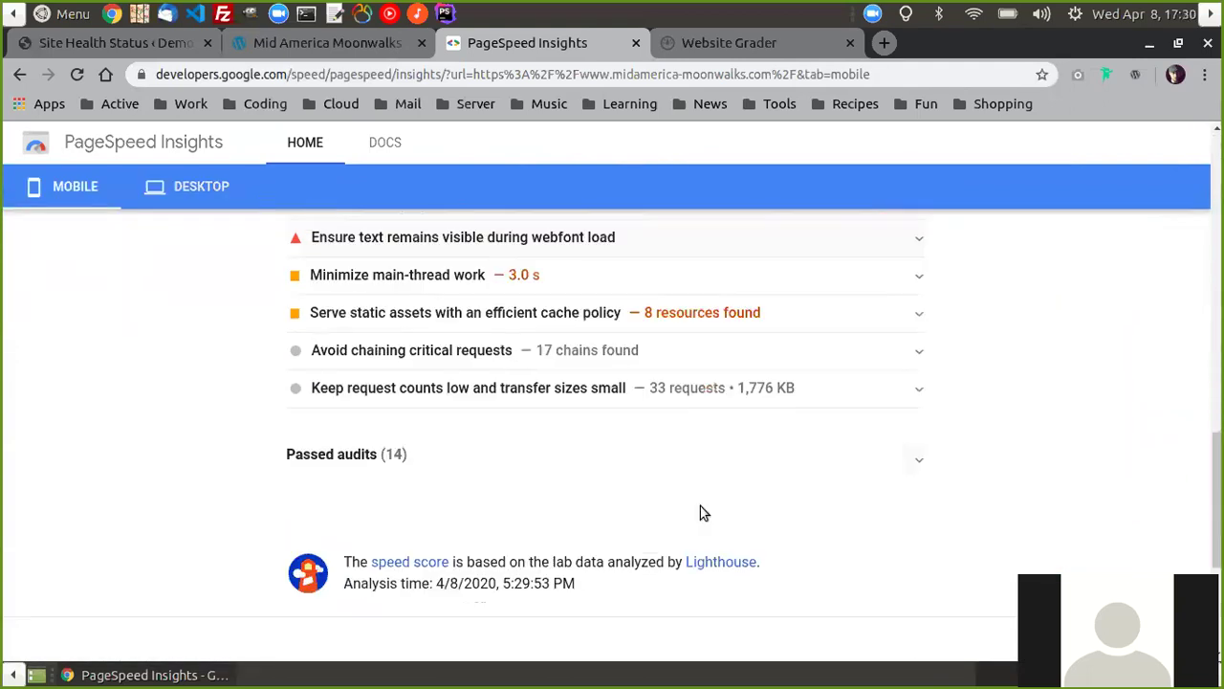
{"action": "scroll", "coordinate": [787, 478], "scroll_direction": "up", "scroll_amount": 3}
{"action": "scroll", "coordinate": [683, 510], "scroll_direction": "up", "scroll_amount": 12}
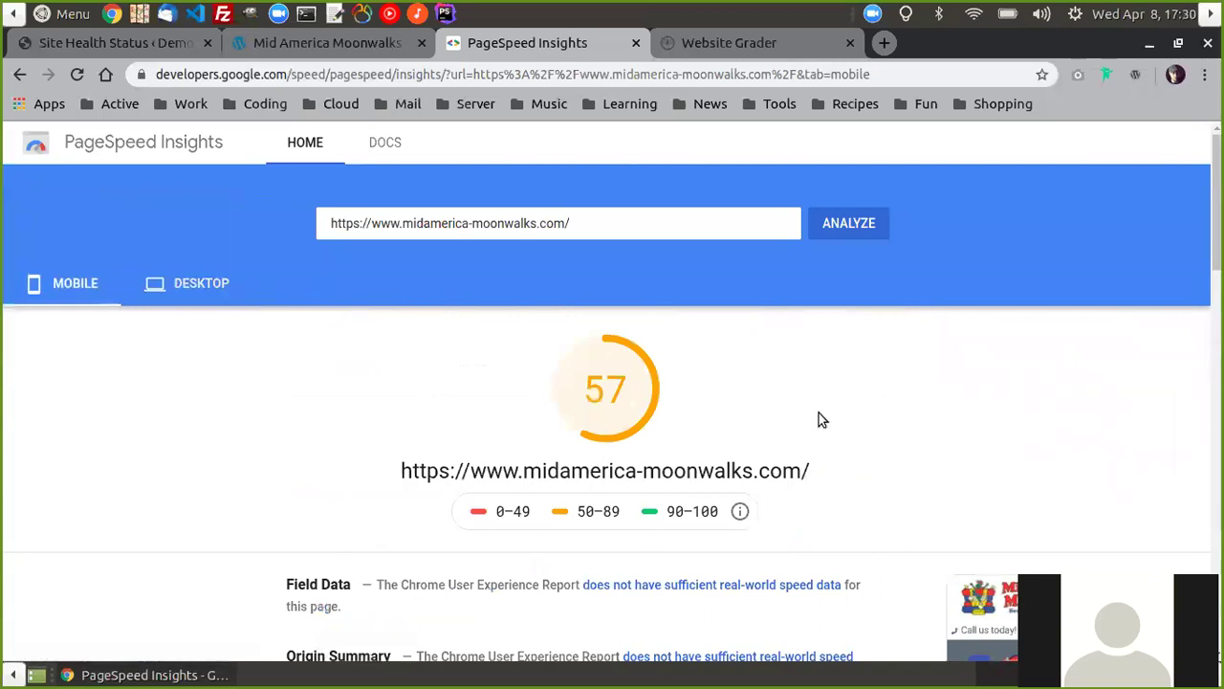
{"action": "scroll", "coordinate": [666, 506], "scroll_direction": "down", "scroll_amount": 3}
{"action": "scroll", "coordinate": [667, 506], "scroll_direction": "up", "scroll_amount": 3}
{"action": "scroll", "coordinate": [314, 259], "scroll_direction": "down", "scroll_amount": 2}
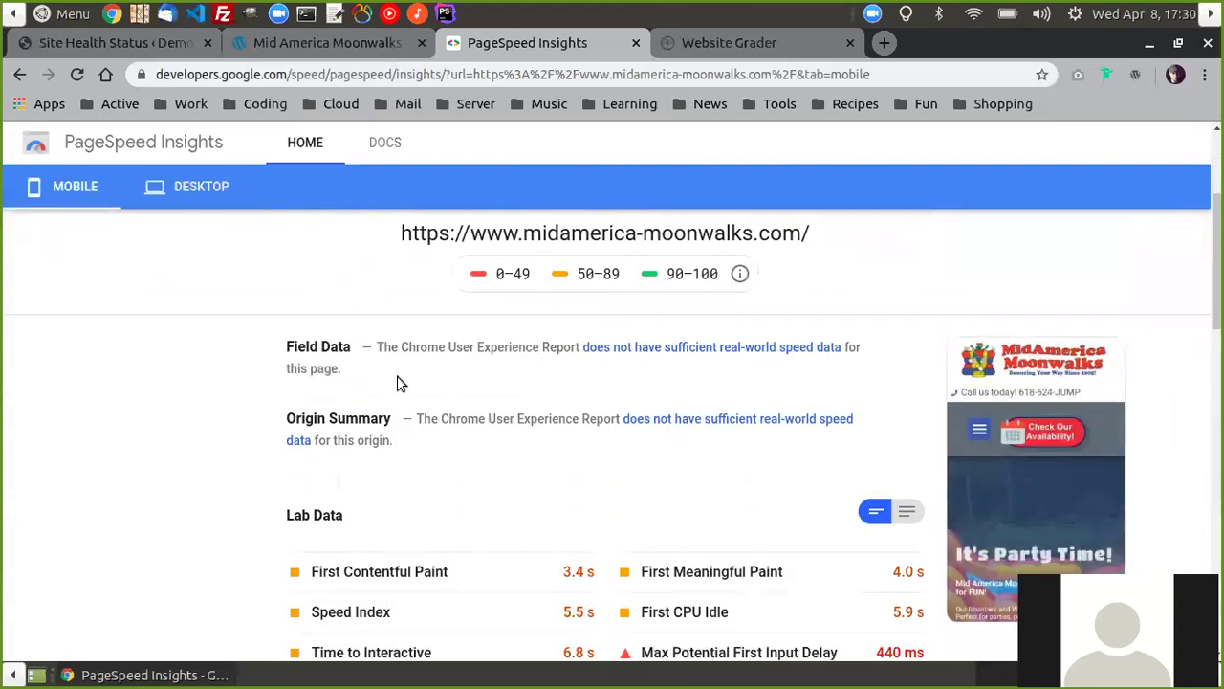
{"action": "scroll", "coordinate": [517, 406], "scroll_direction": "down", "scroll_amount": 2}
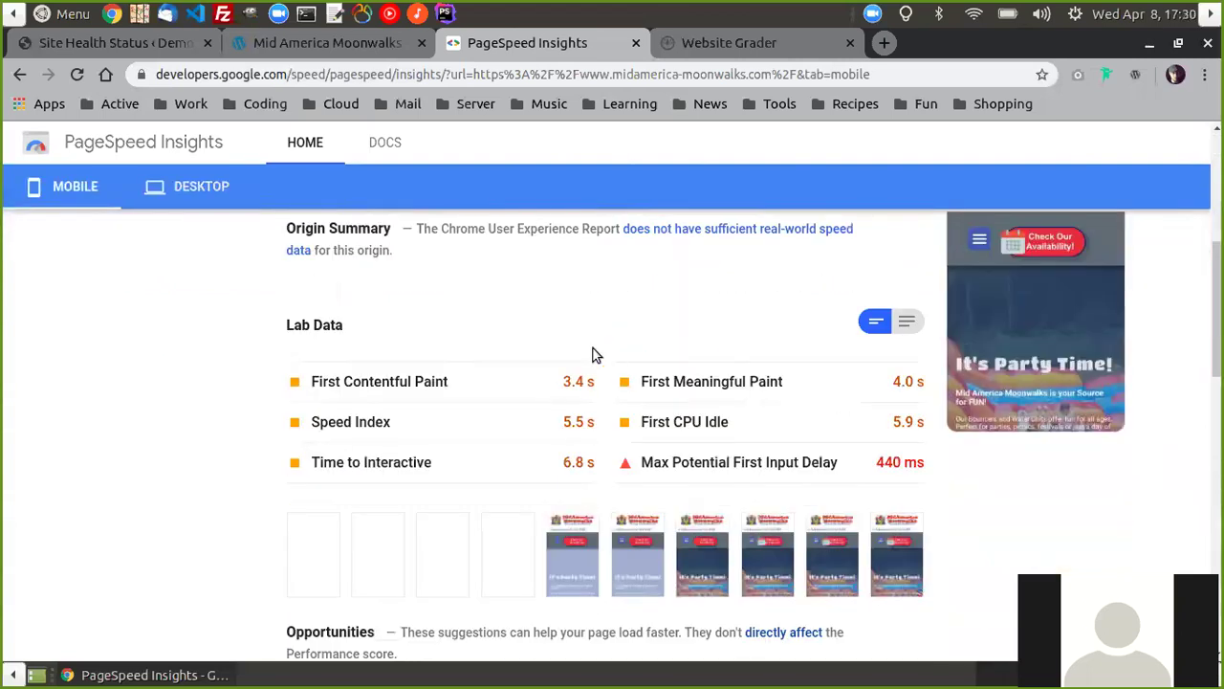
{"action": "scroll", "coordinate": [565, 383], "scroll_direction": "down", "scroll_amount": 2}
{"action": "scroll", "coordinate": [543, 406], "scroll_direction": "up", "scroll_amount": 6}
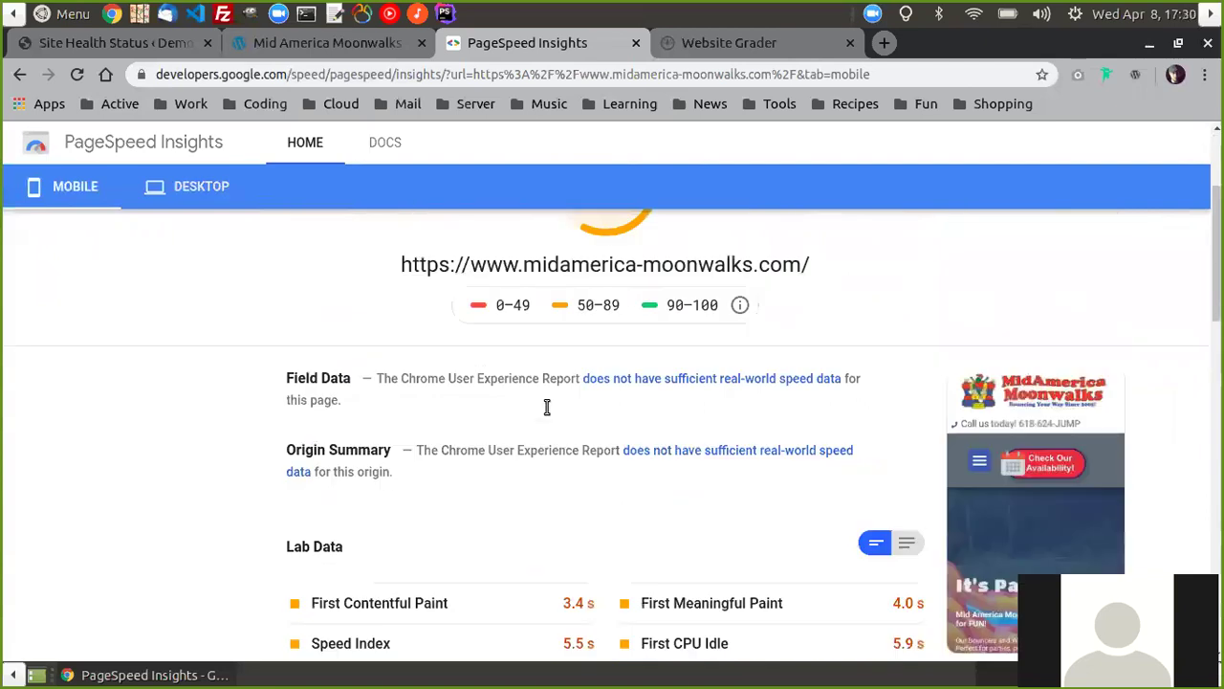
{"action": "left_click", "coordinate": [725, 36]}
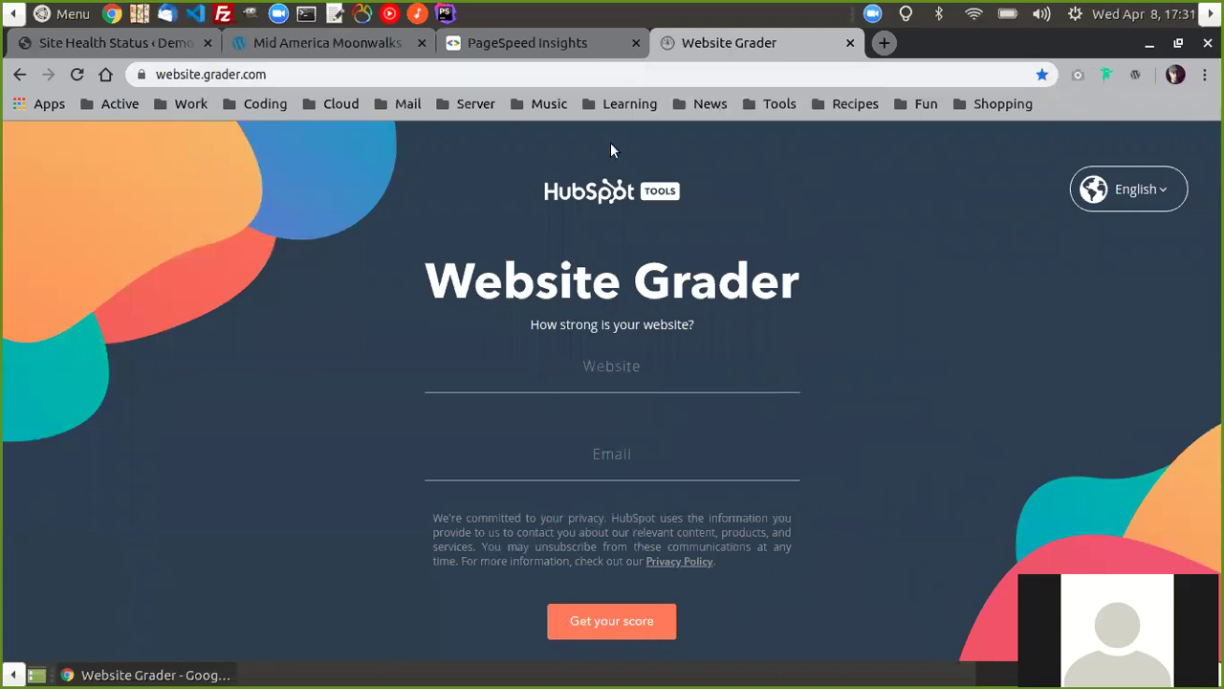
{"action": "left_click", "coordinate": [587, 461]}
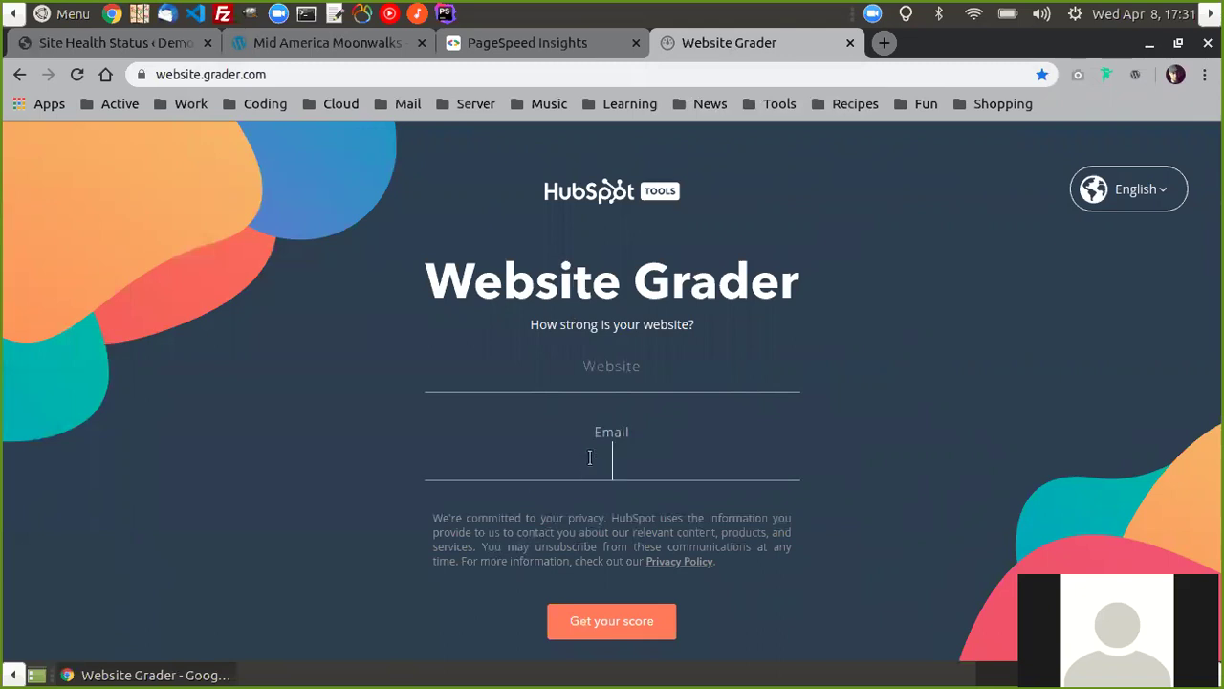
{"action": "left_click", "coordinate": [620, 383]}
{"action": "type", "text": "https://www.midamerica-moonwalks.com/"}
{"action": "left_click", "coordinate": [626, 465]}
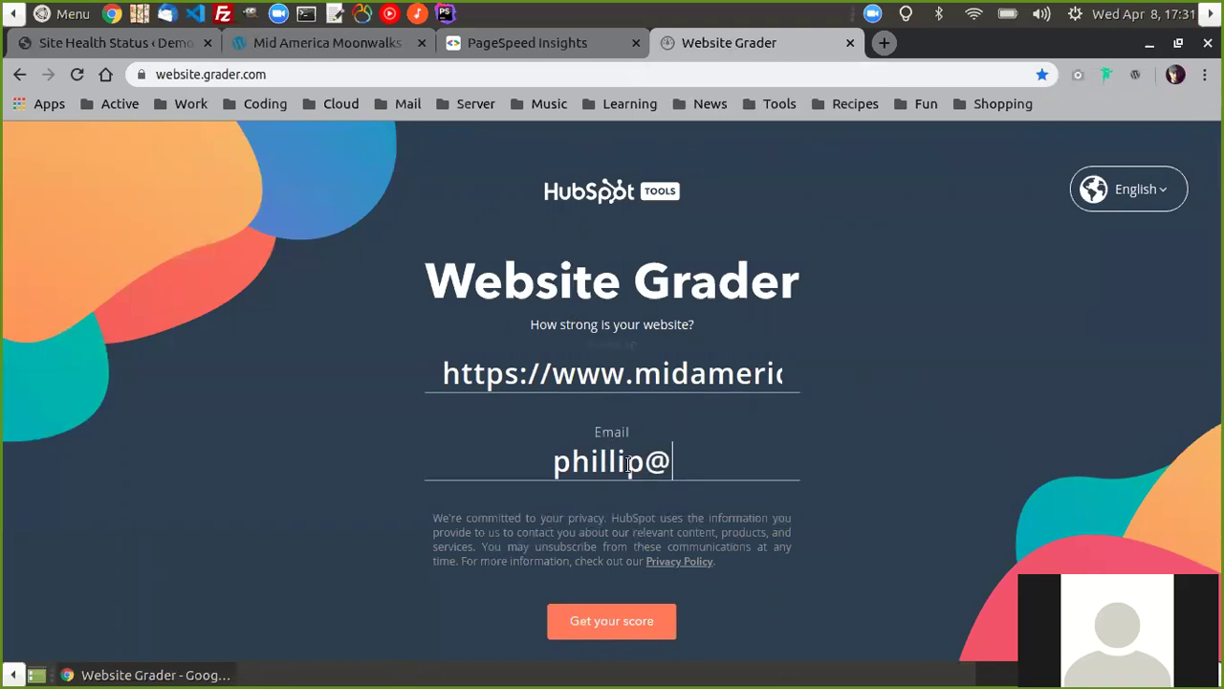
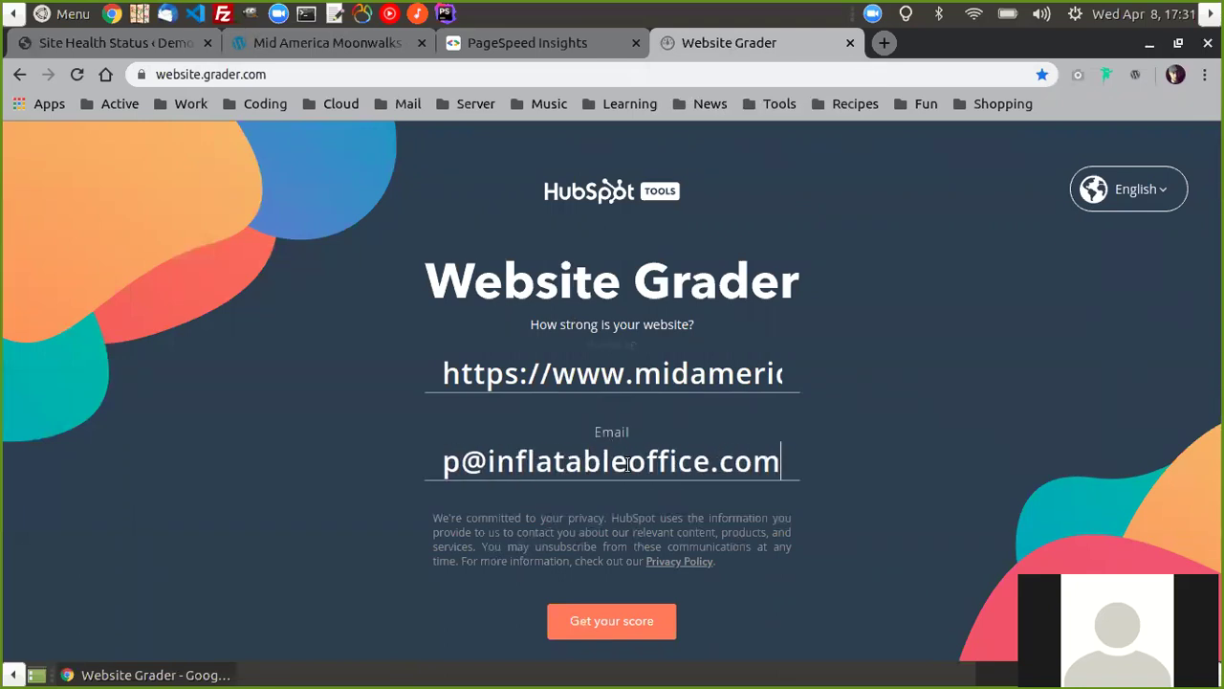
{"action": "key", "text": "Return"}
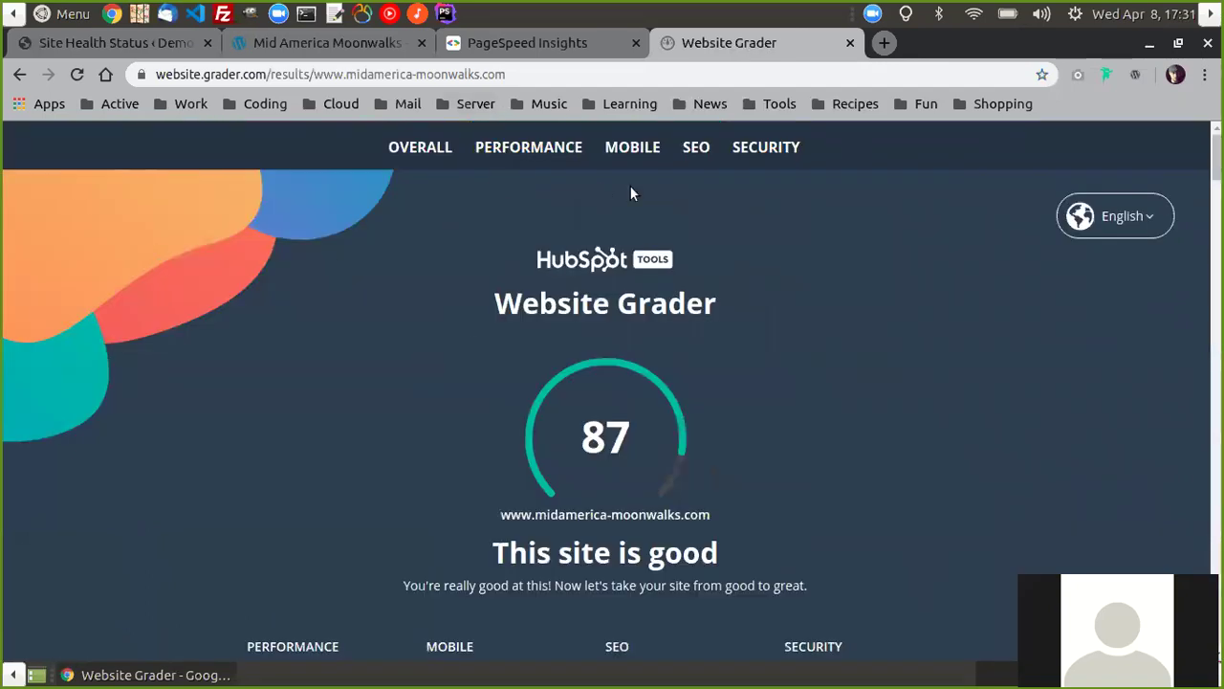
- Read the 87 grade's performance, mobile and SEO sections, then return to the Moonwalks homepage
{"action": "scroll", "coordinate": [779, 387], "scroll_direction": "down", "scroll_amount": 3}
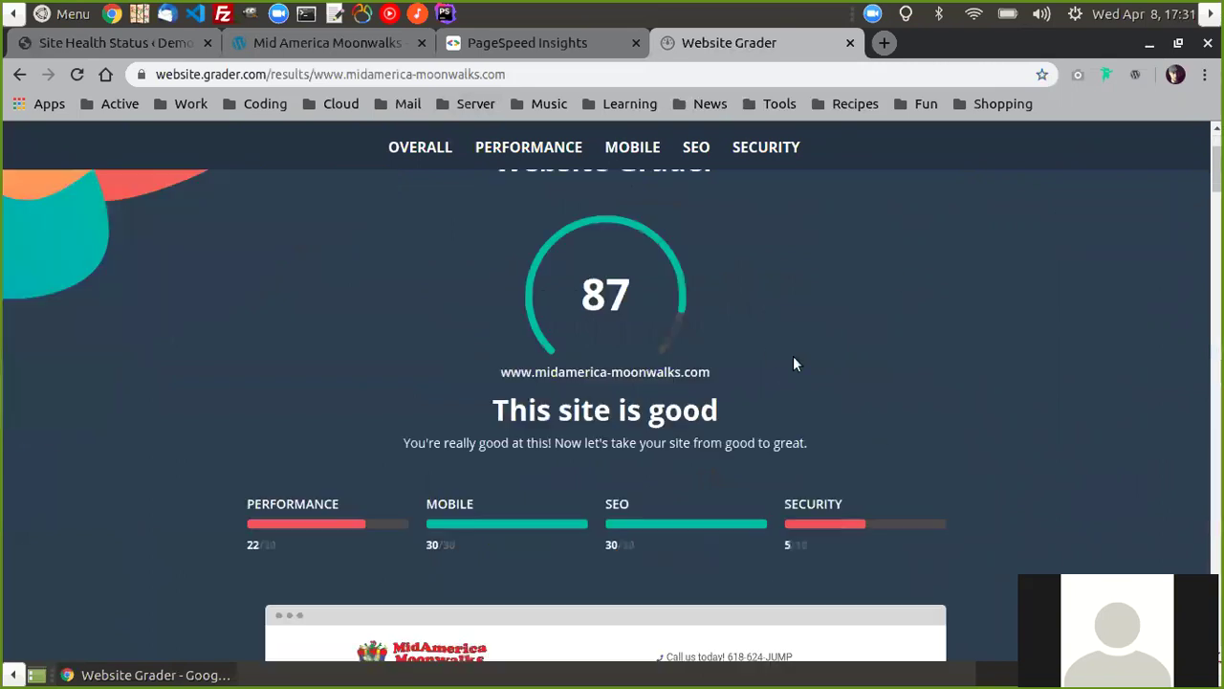
{"action": "scroll", "coordinate": [836, 402], "scroll_direction": "down", "scroll_amount": 12}
{"action": "scroll", "coordinate": [975, 334], "scroll_direction": "down", "scroll_amount": 11}
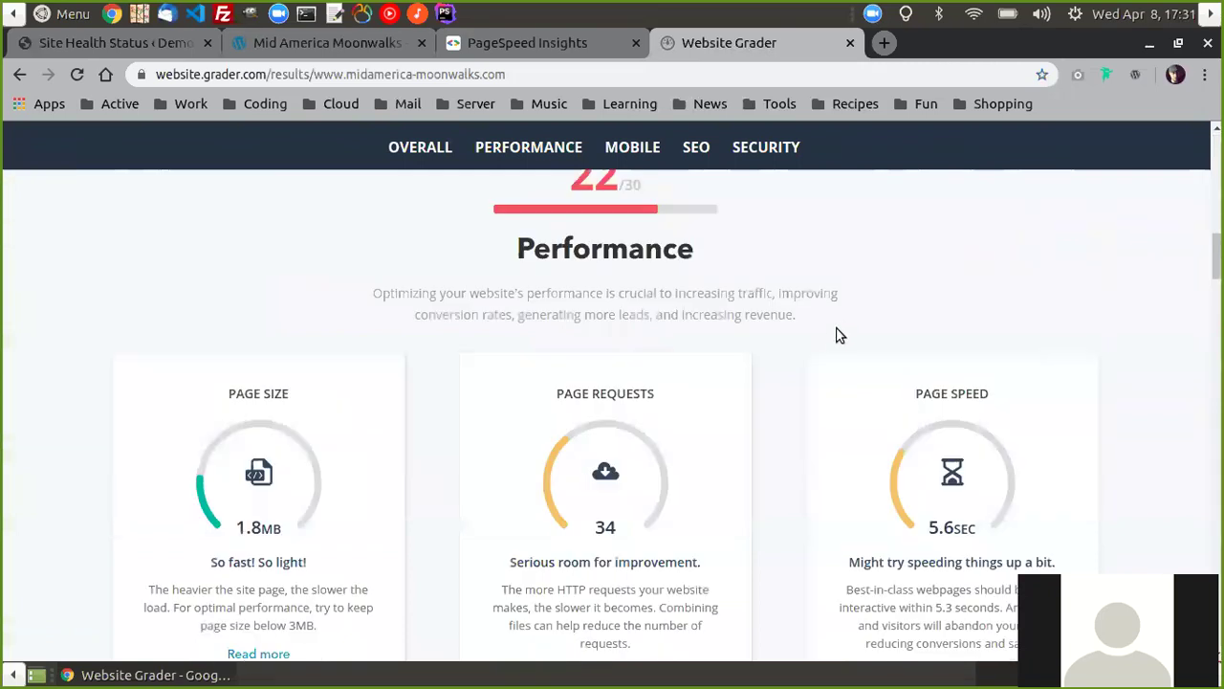
{"action": "scroll", "coordinate": [588, 277], "scroll_direction": "down", "scroll_amount": 9}
{"action": "scroll", "coordinate": [977, 298], "scroll_direction": "down", "scroll_amount": 4}
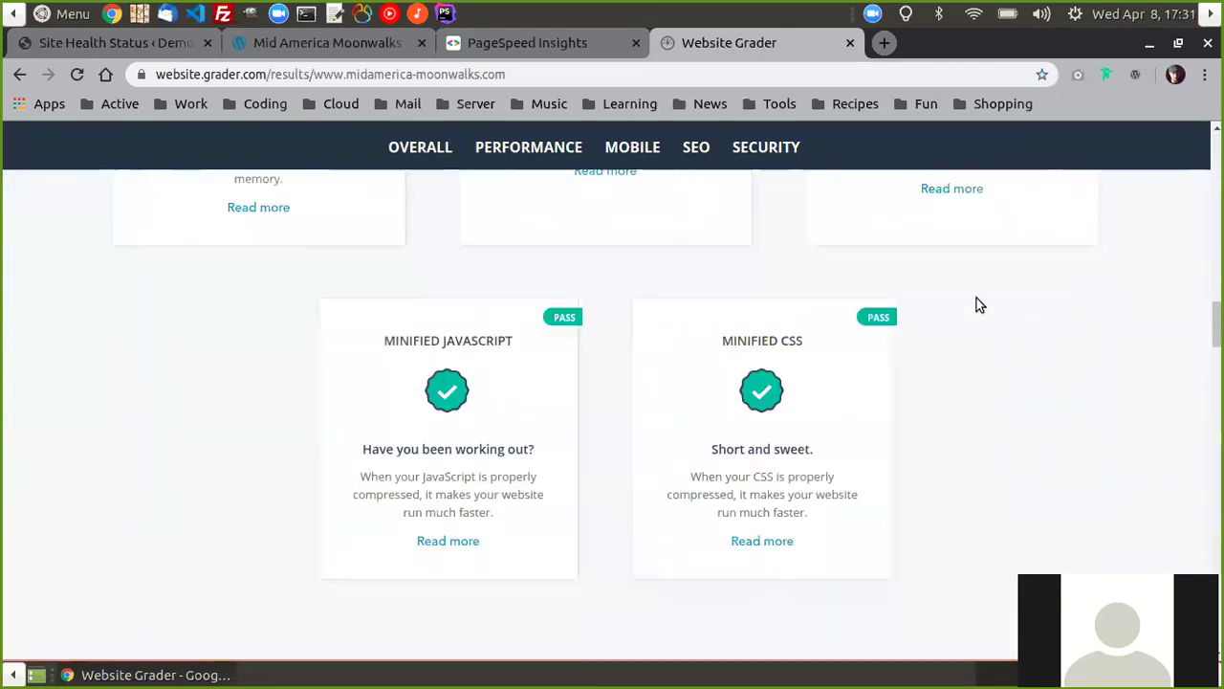
{"action": "scroll", "coordinate": [1006, 291], "scroll_direction": "down", "scroll_amount": 4}
{"action": "scroll", "coordinate": [814, 334], "scroll_direction": "down", "scroll_amount": 4}
{"action": "scroll", "coordinate": [794, 269], "scroll_direction": "down", "scroll_amount": 4}
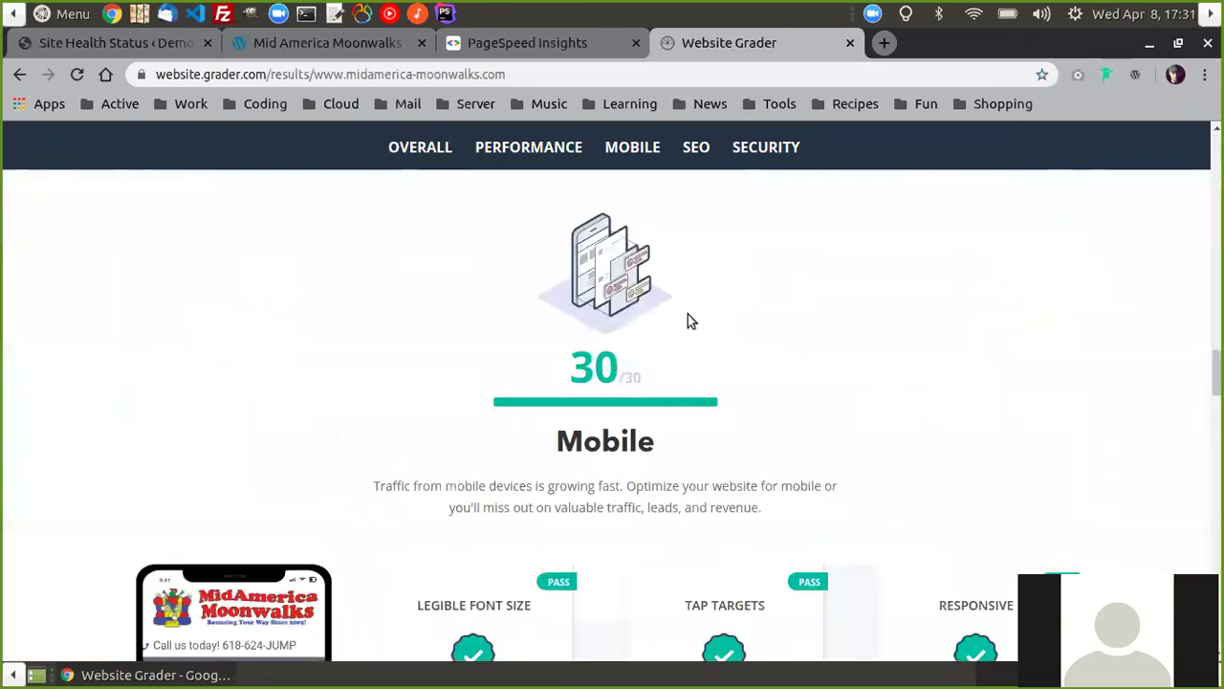
{"action": "scroll", "coordinate": [952, 315], "scroll_direction": "down", "scroll_amount": 4}
{"action": "scroll", "coordinate": [1028, 331], "scroll_direction": "down", "scroll_amount": 4}
{"action": "scroll", "coordinate": [774, 278], "scroll_direction": "down", "scroll_amount": 8}
{"action": "scroll", "coordinate": [901, 350], "scroll_direction": "up", "scroll_amount": 20}
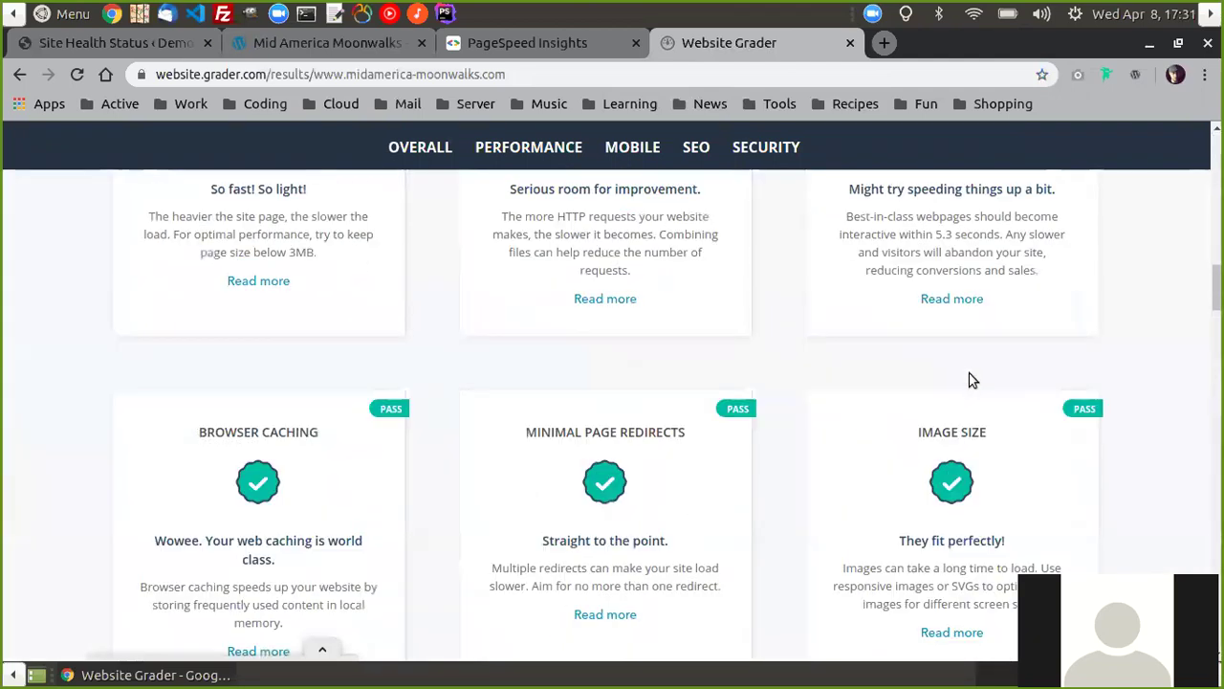
{"action": "scroll", "coordinate": [980, 392], "scroll_direction": "up", "scroll_amount": 10}
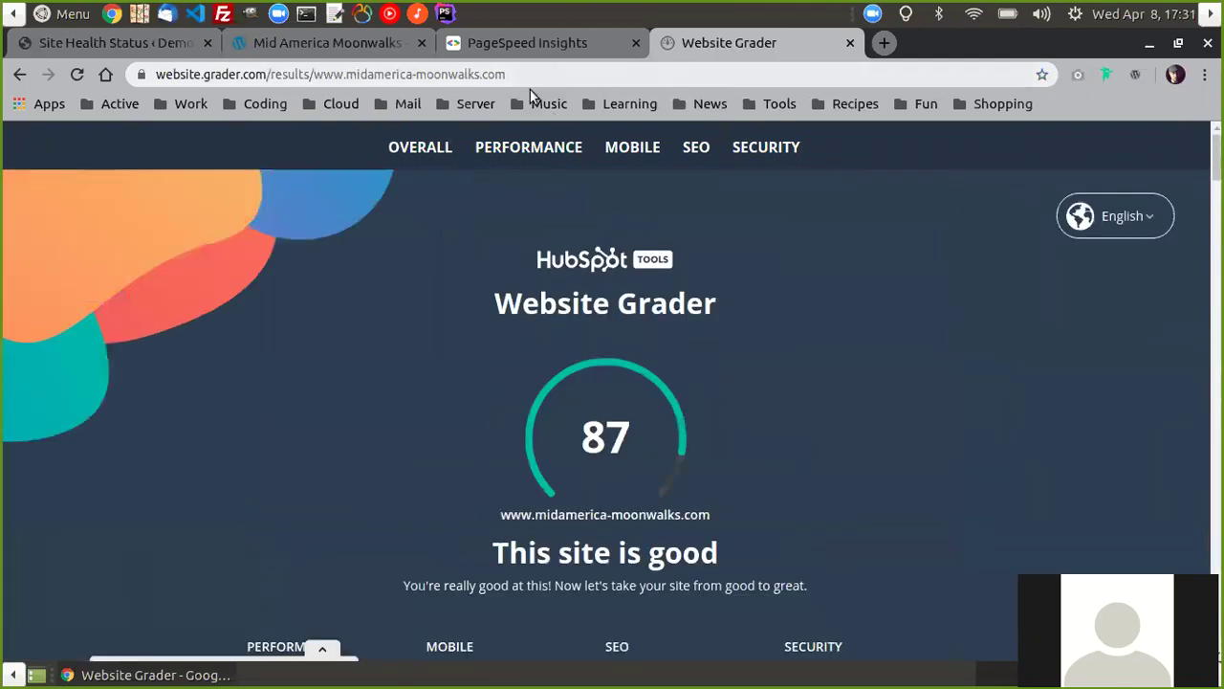
{"action": "left_click", "coordinate": [332, 43]}
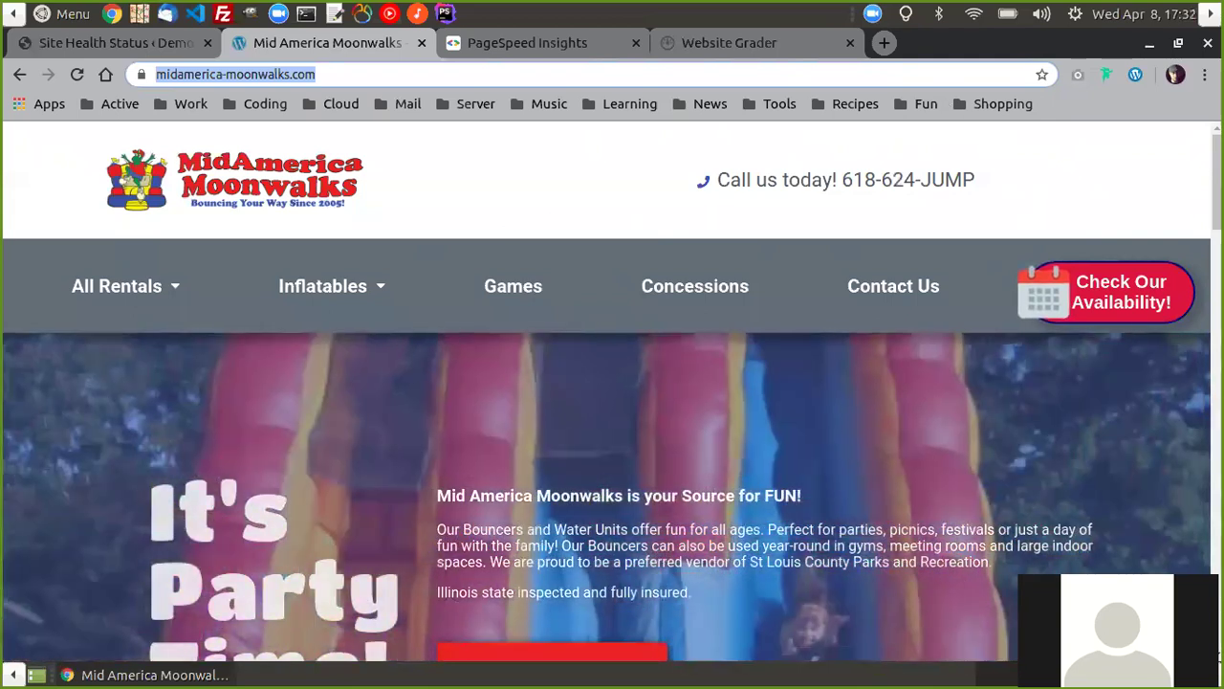
- Open Chrome's three-dot menu on the Mid America Moonwalks homepage
{"action": "left_click", "coordinate": [1205, 75]}
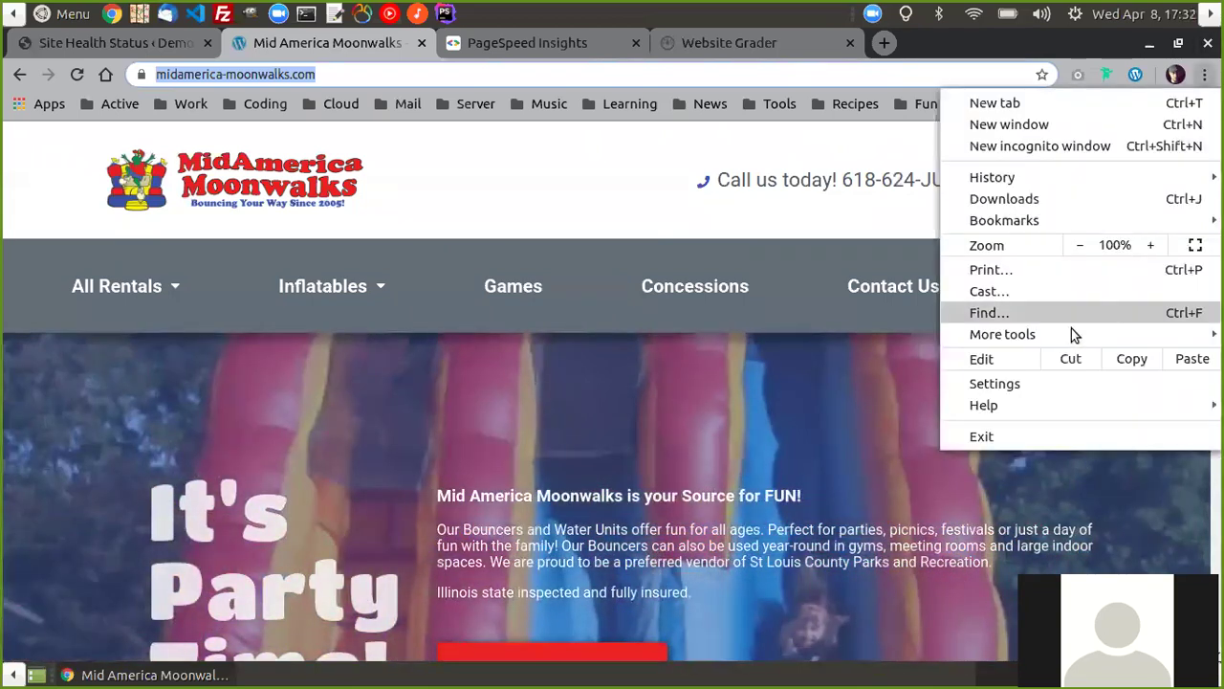
- Open Developer tools, switch to the Audits panel and generate a Lighthouse report
{"action": "mouse_move", "coordinate": [1042, 331]}
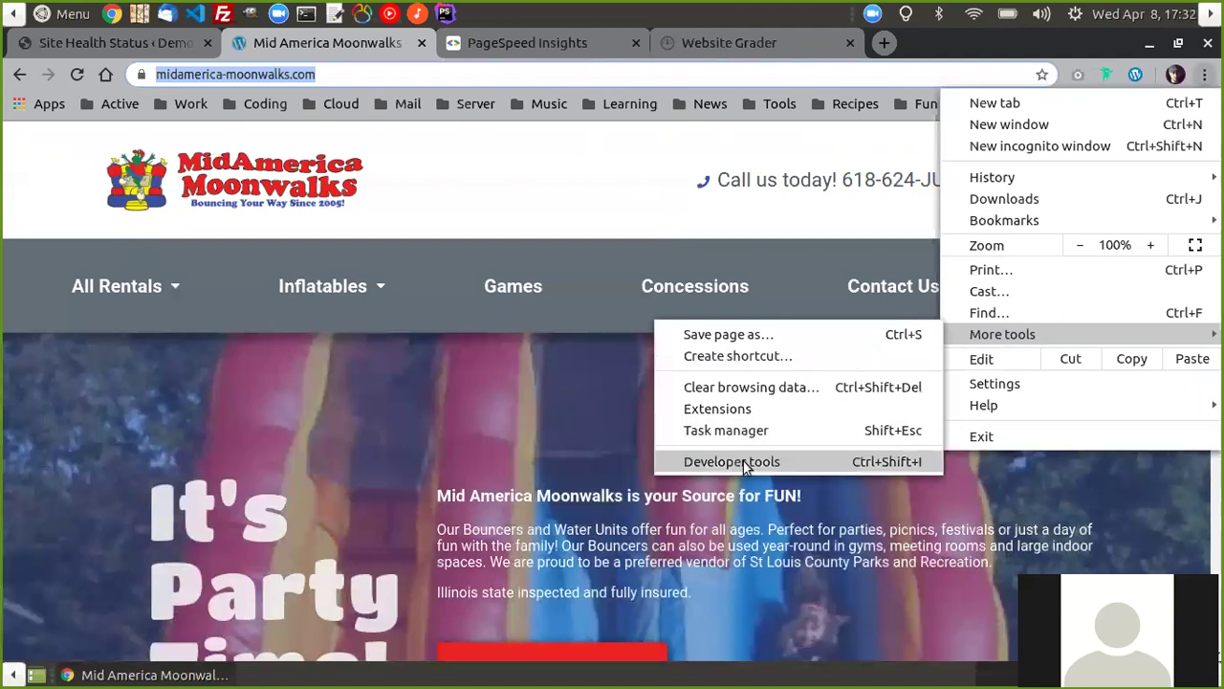
{"action": "left_click", "coordinate": [743, 460]}
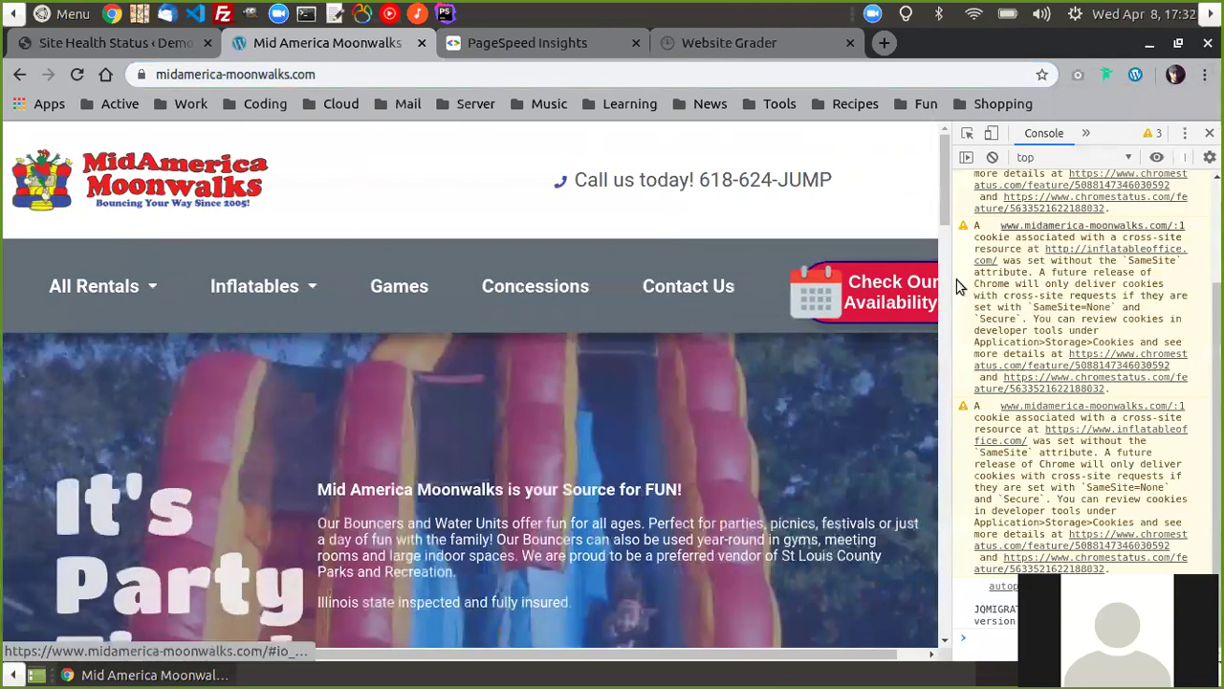
{"action": "left_click", "coordinate": [1088, 135]}
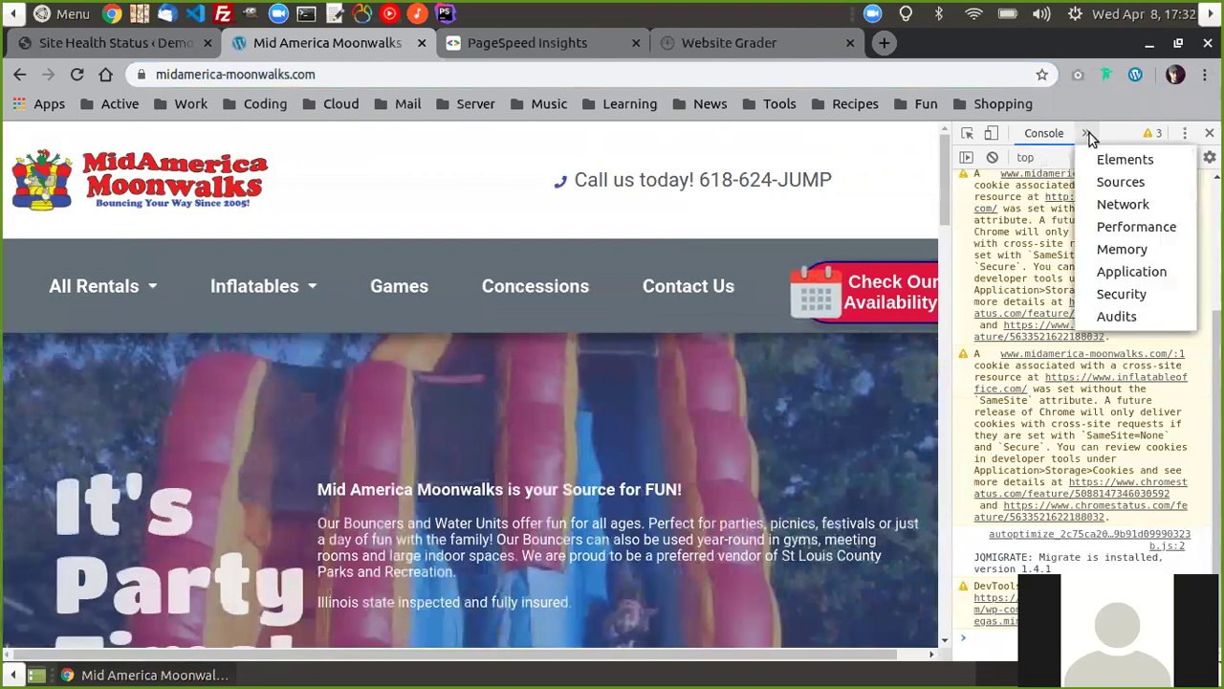
{"action": "left_click", "coordinate": [1118, 320]}
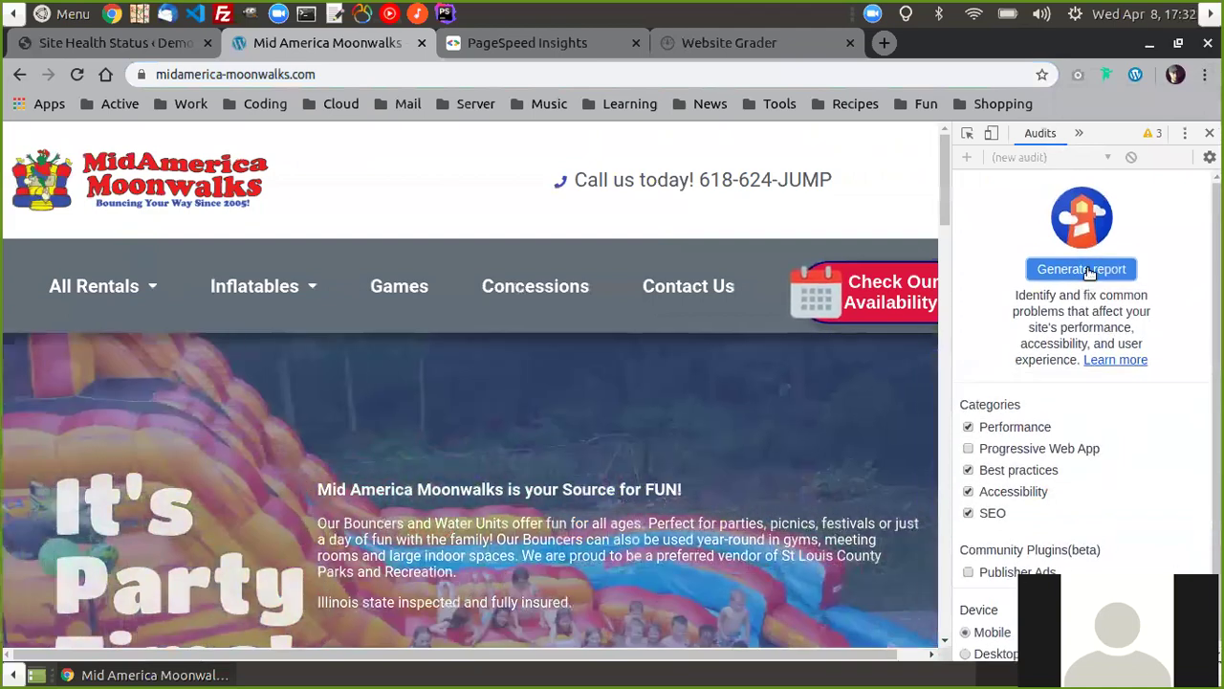
{"action": "left_click", "coordinate": [1088, 267]}
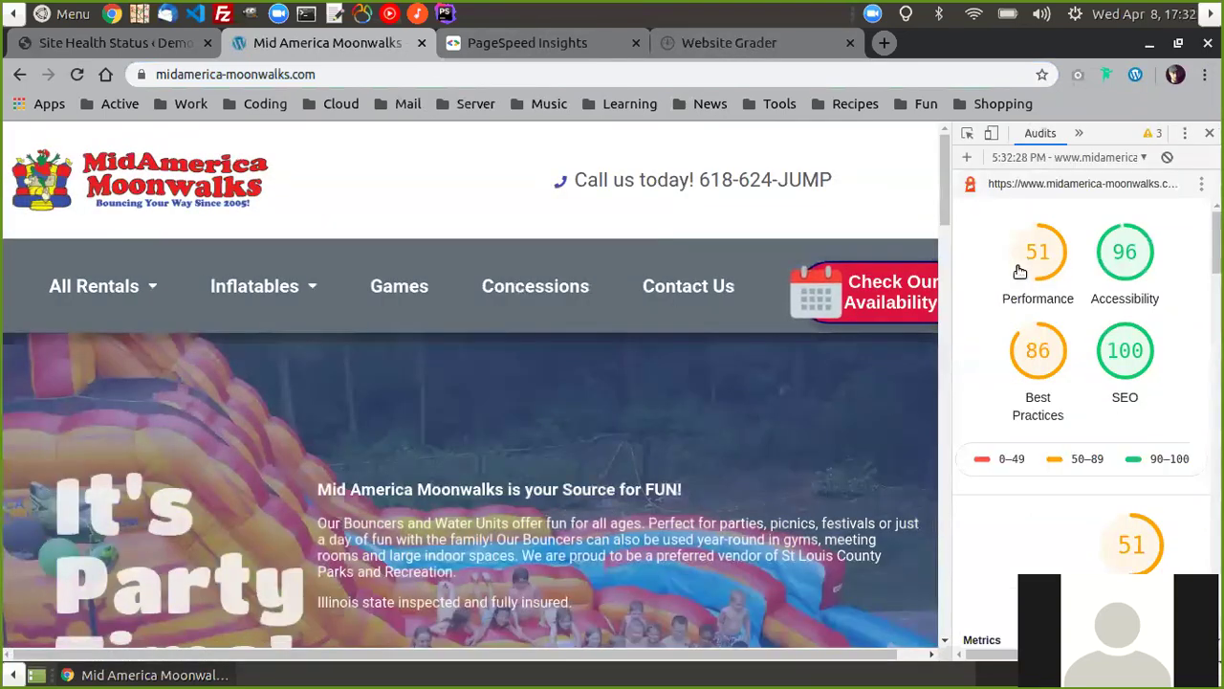
- Read the Lighthouse opportunities and diagnostics, then return to the WordPress Site Health tab
{"action": "scroll", "coordinate": [1106, 459], "scroll_direction": "down", "scroll_amount": 6}
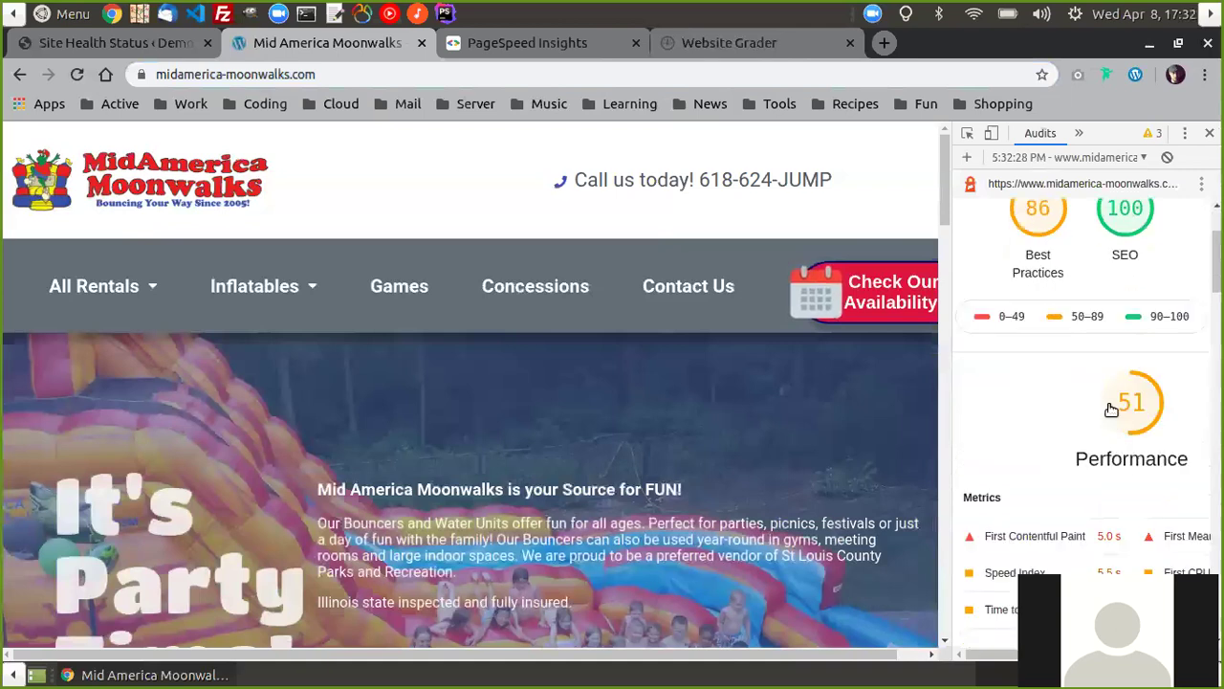
{"action": "scroll", "coordinate": [1086, 511], "scroll_direction": "down", "scroll_amount": 5}
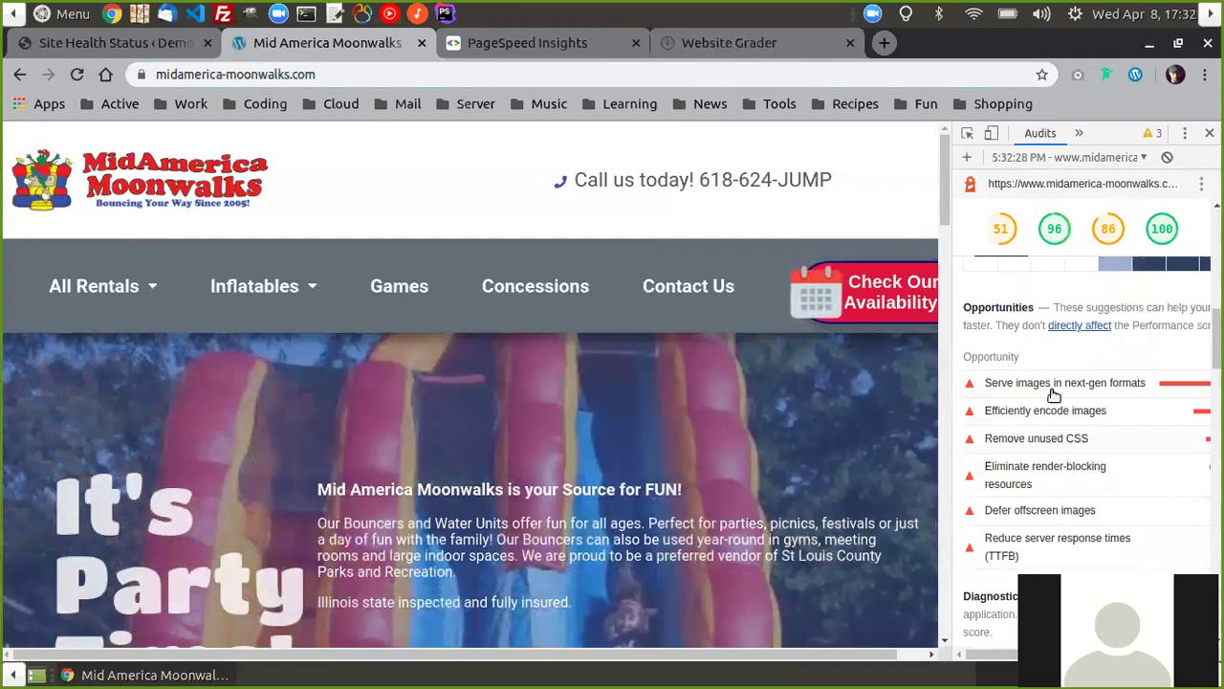
{"action": "scroll", "coordinate": [1093, 350], "scroll_direction": "down", "scroll_amount": 1}
{"action": "scroll", "coordinate": [1052, 383], "scroll_direction": "down", "scroll_amount": 3}
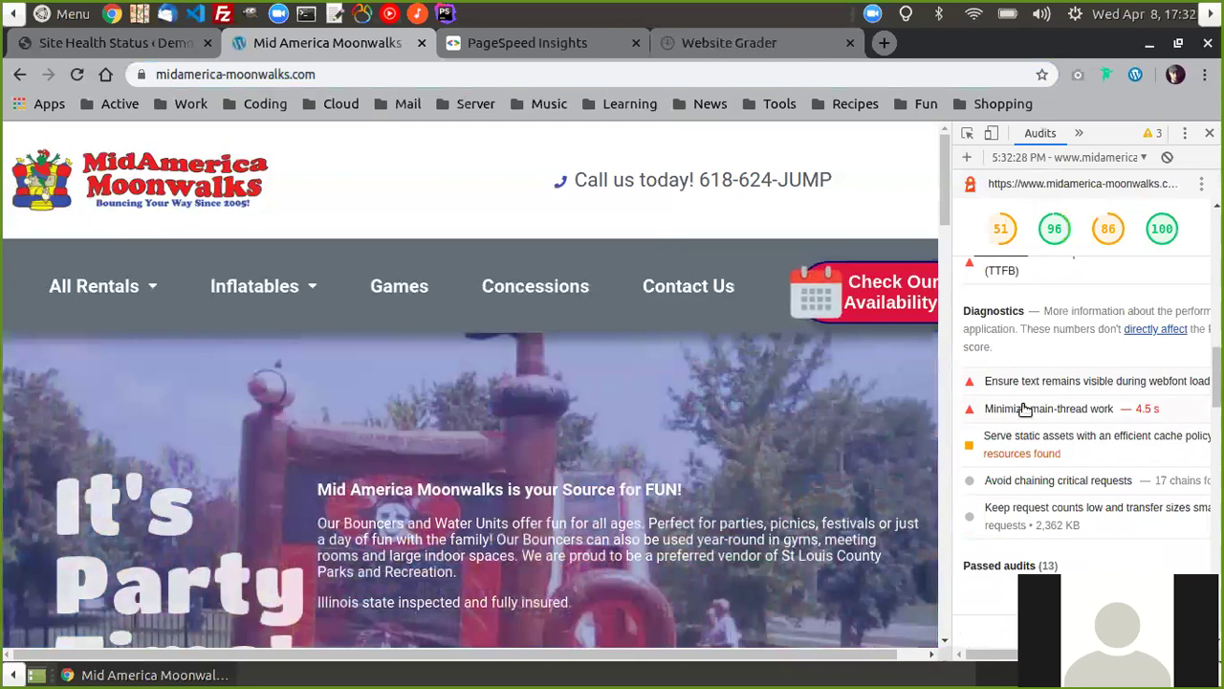
{"action": "scroll", "coordinate": [1071, 368], "scroll_direction": "down", "scroll_amount": 10}
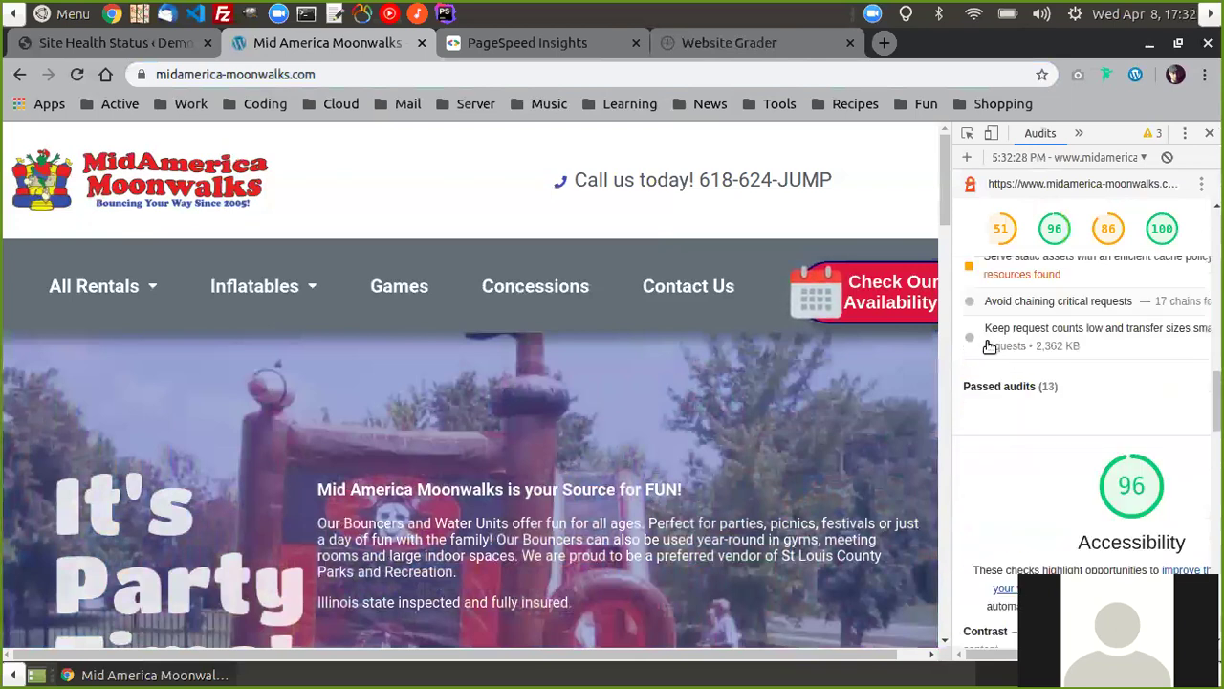
{"action": "scroll", "coordinate": [1086, 363], "scroll_direction": "down", "scroll_amount": 15}
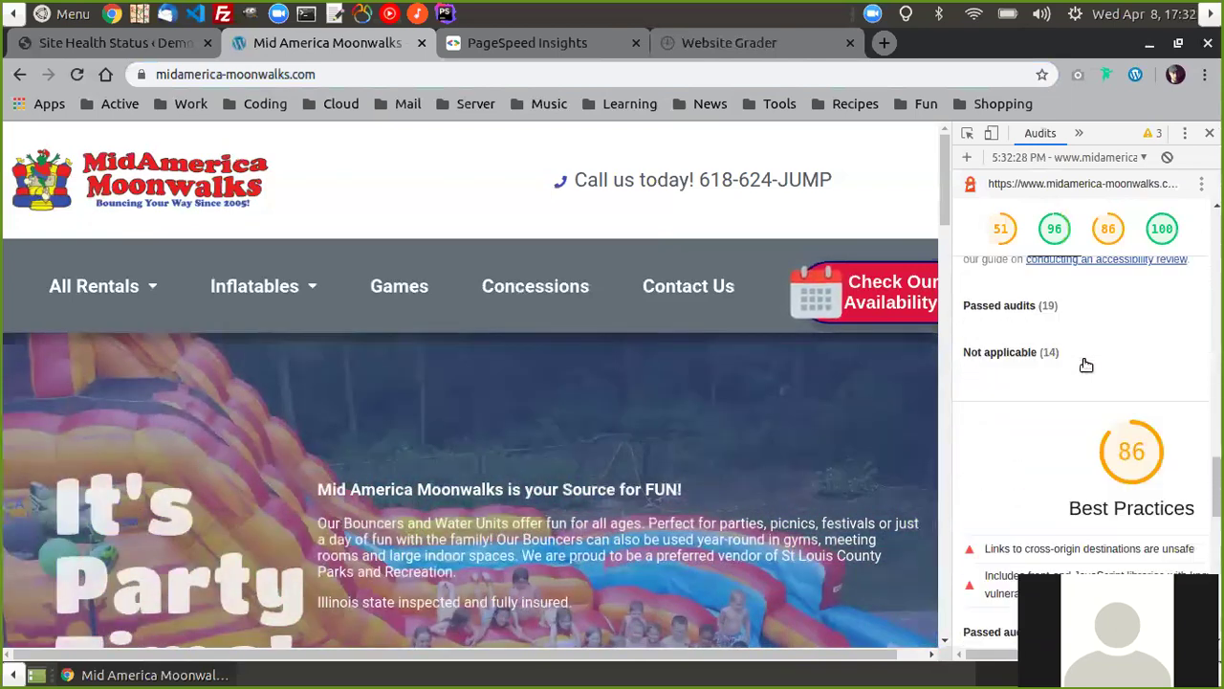
{"action": "scroll", "coordinate": [1095, 411], "scroll_direction": "up", "scroll_amount": 5}
{"action": "scroll", "coordinate": [1098, 433], "scroll_direction": "up", "scroll_amount": 4}
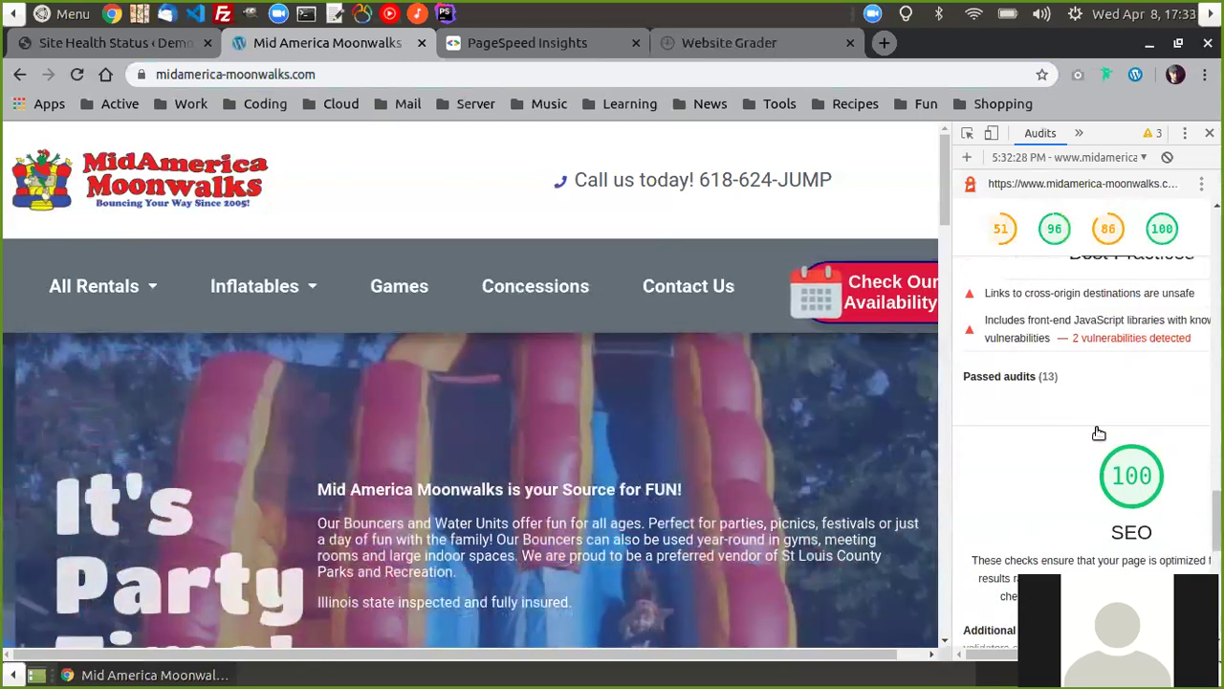
{"action": "scroll", "coordinate": [1095, 435], "scroll_direction": "down", "scroll_amount": 5}
{"action": "scroll", "coordinate": [1104, 445], "scroll_direction": "down", "scroll_amount": 4}
{"action": "scroll", "coordinate": [1107, 450], "scroll_direction": "up", "scroll_amount": 15}
{"action": "scroll", "coordinate": [1108, 463], "scroll_direction": "up", "scroll_amount": 5}
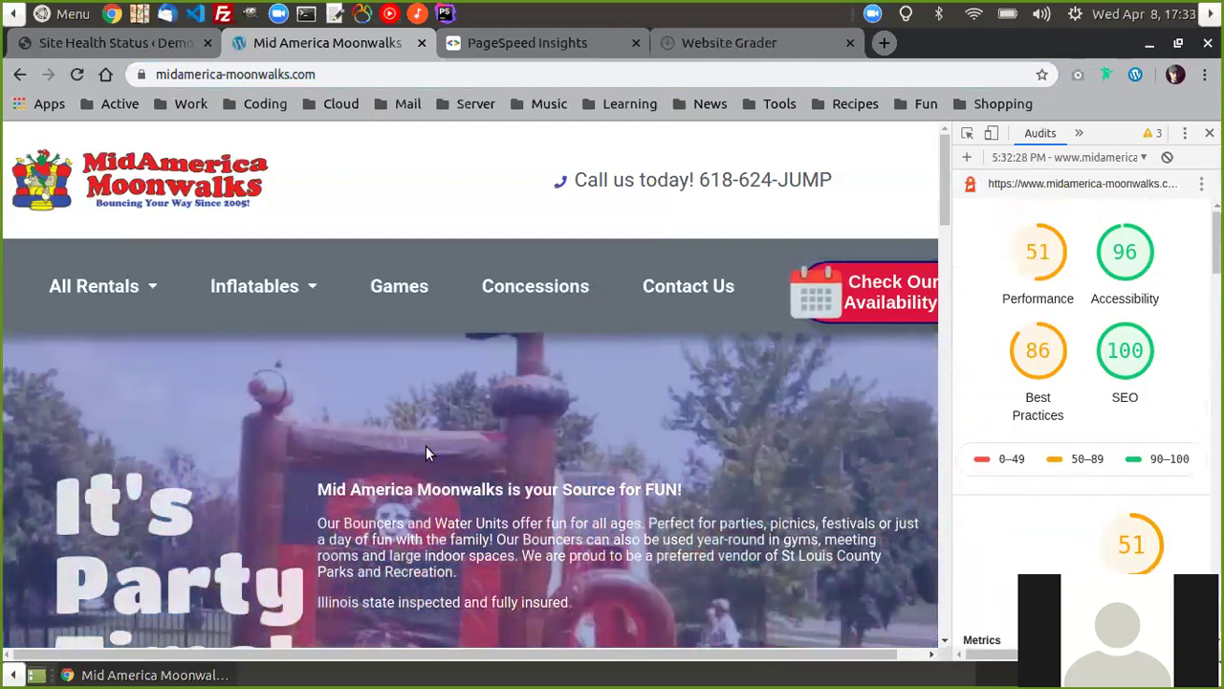
{"action": "left_click", "coordinate": [132, 48]}
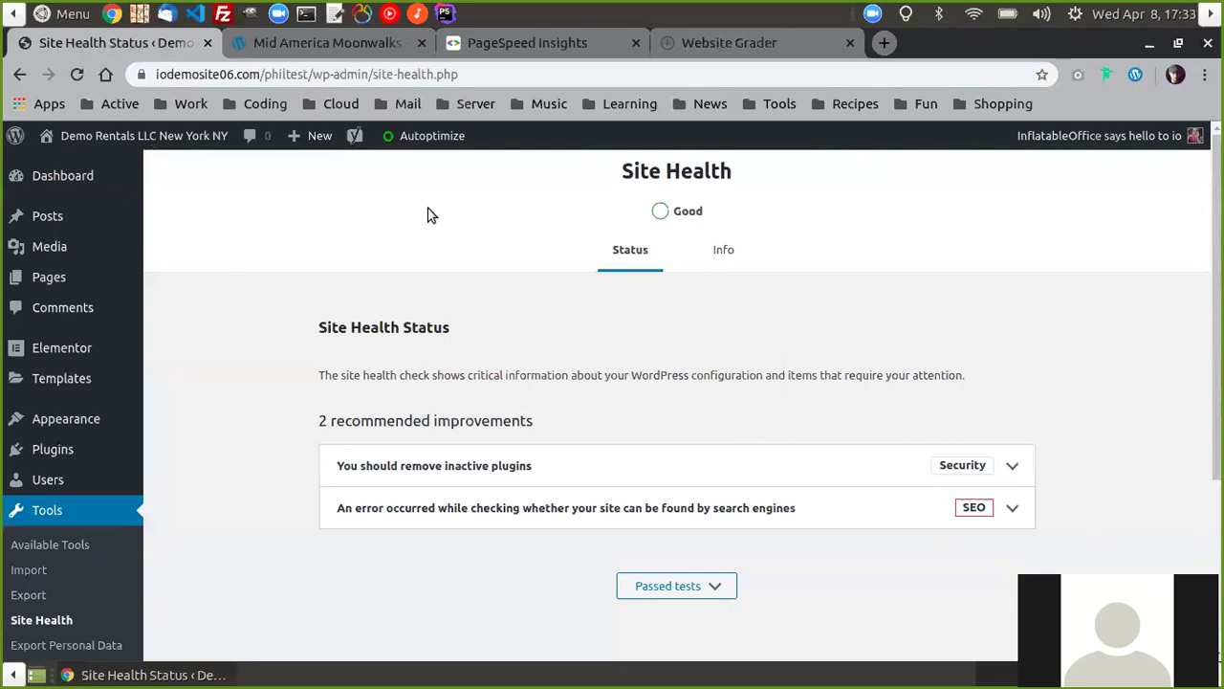
{"action": "mouse_move", "coordinate": [968, 675]}
{"action": "mouse_move", "coordinate": [735, 677]}
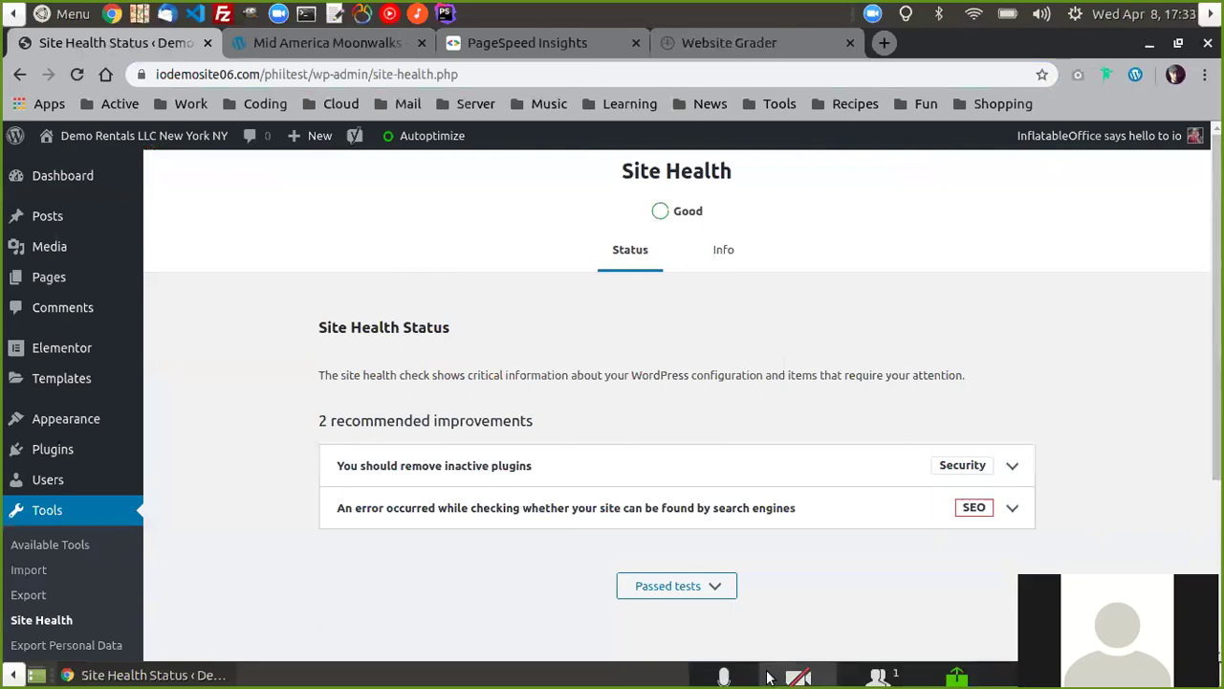